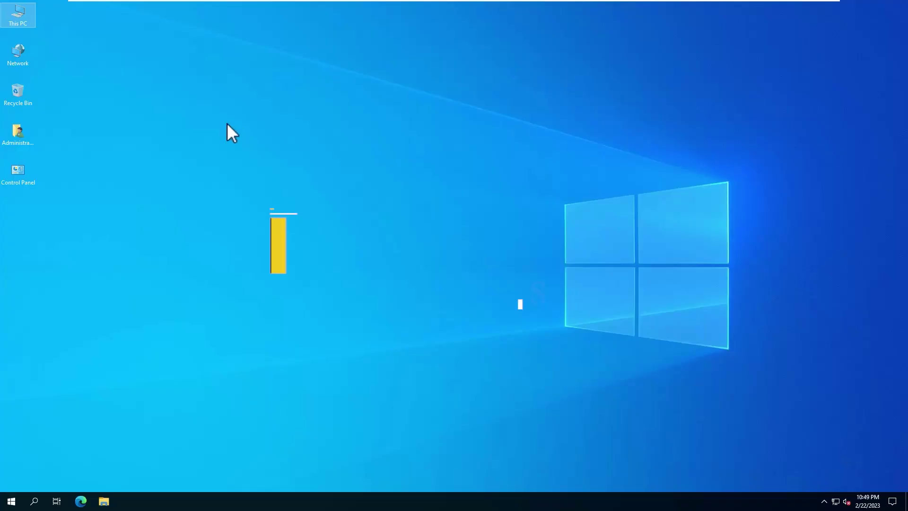
Show This PC's About page in Settings and launch Advanced system settings.
right_click(13, 9)
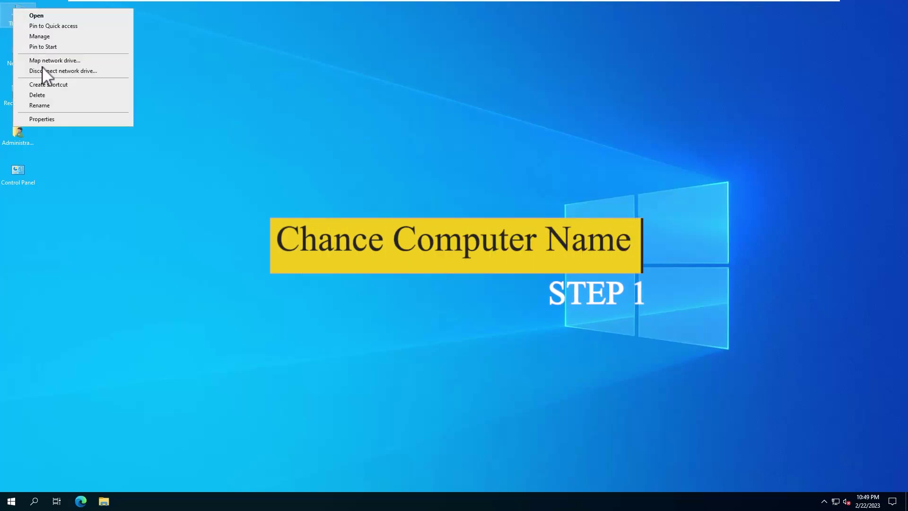
click(54, 122)
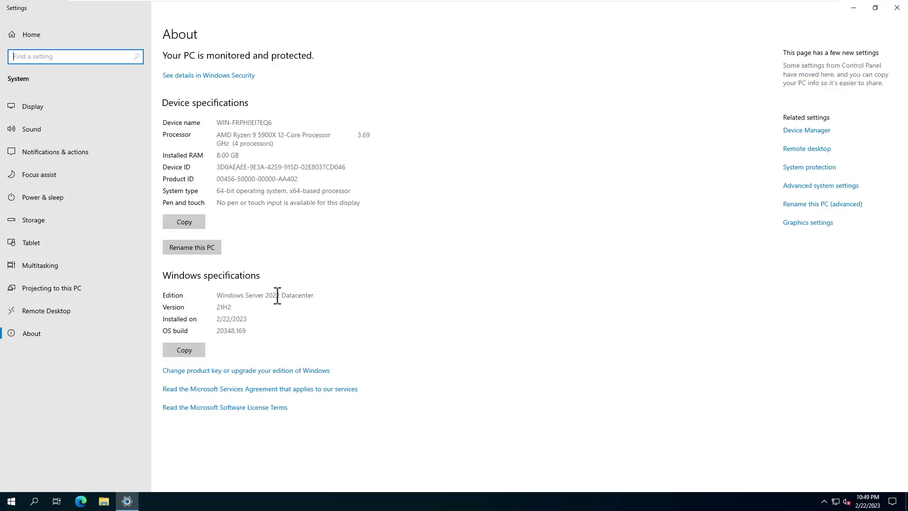
drag(222, 295, 328, 299)
click(359, 310)
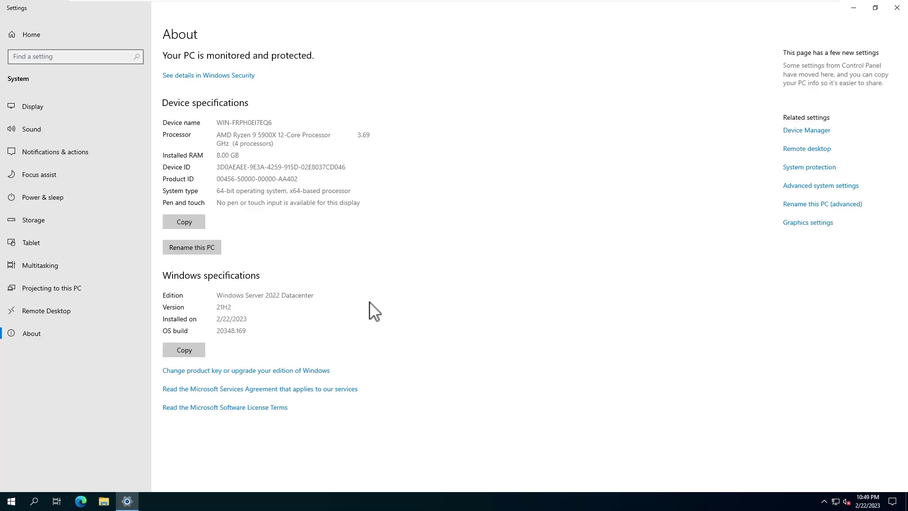
click(801, 188)
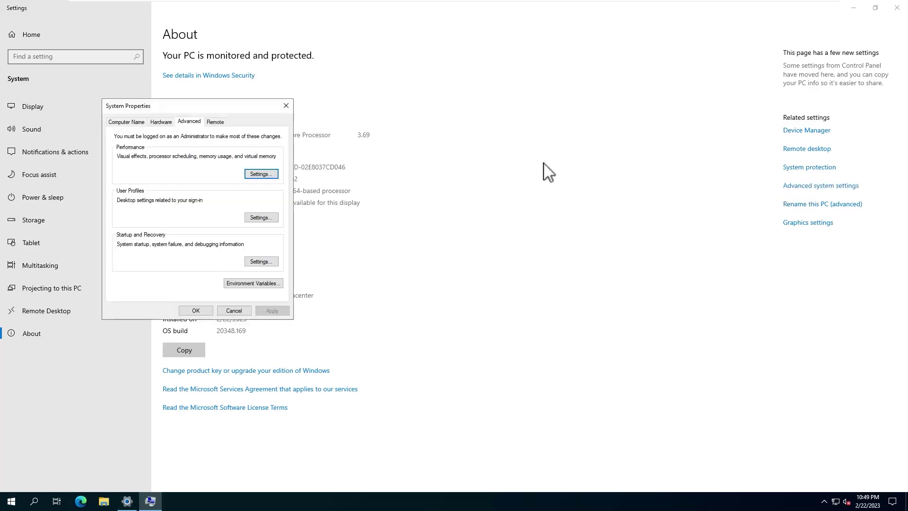
Rename the computer to junkman with primary DNS suffix test.local, giving junkman.test.local.
click(125, 123)
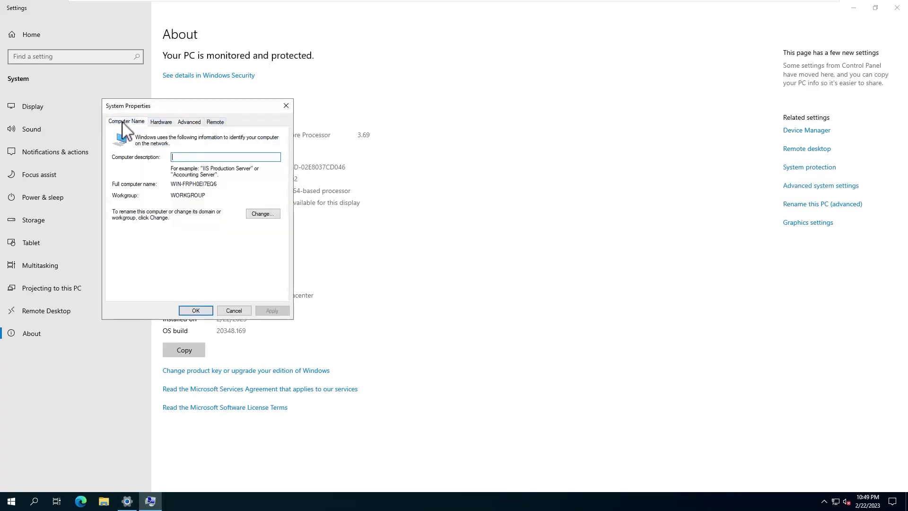
click(262, 213)
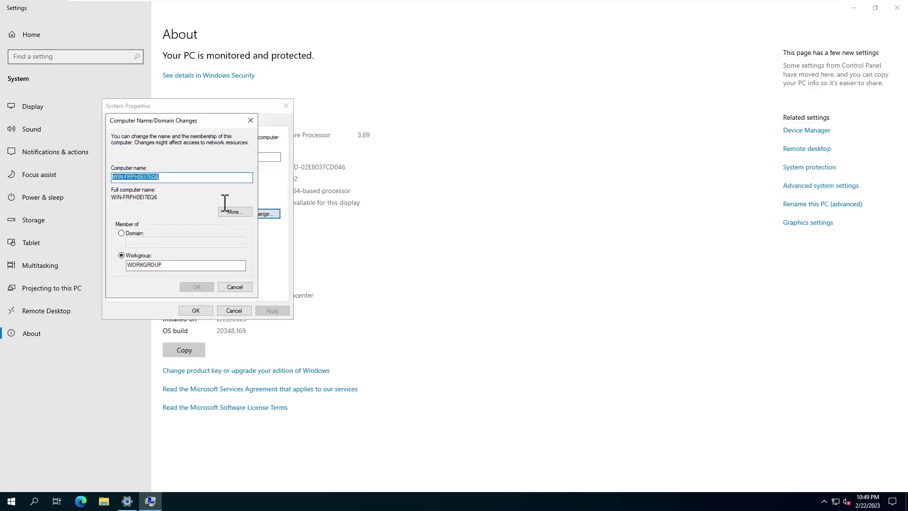
text(jun)
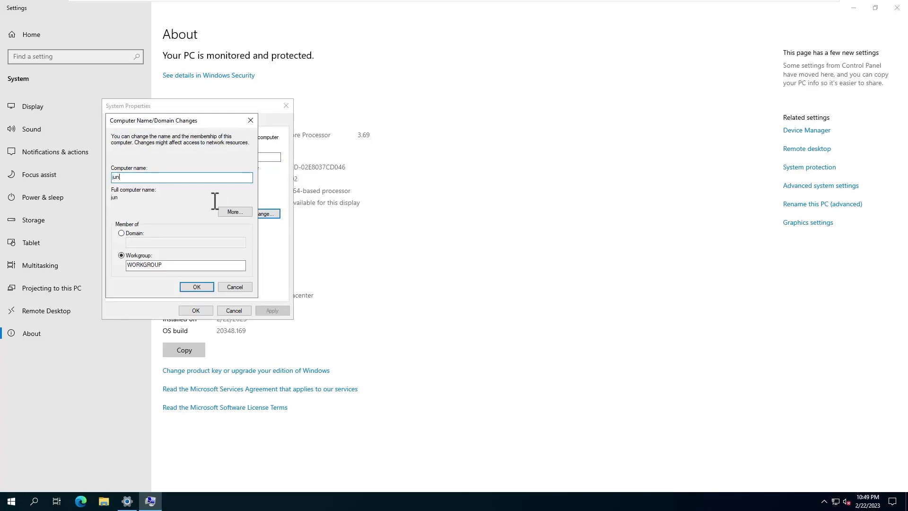
text(kman)
click(240, 212)
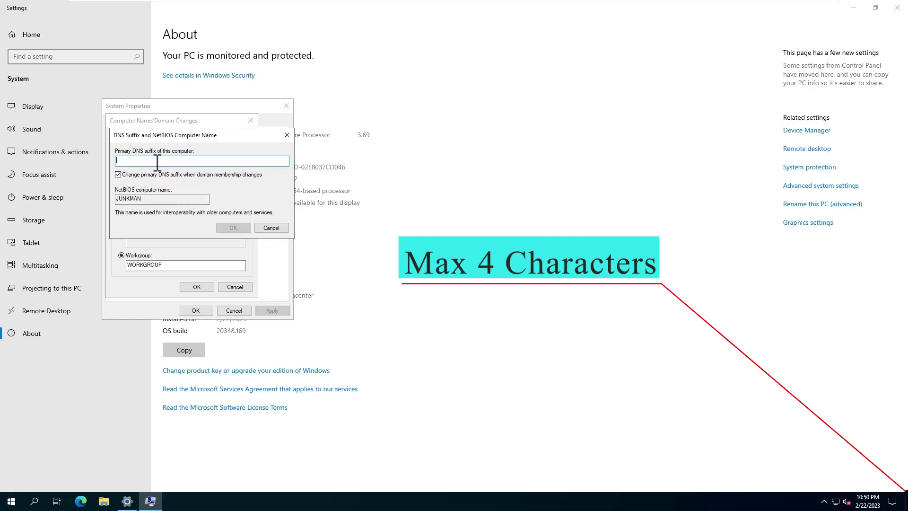
text(test)
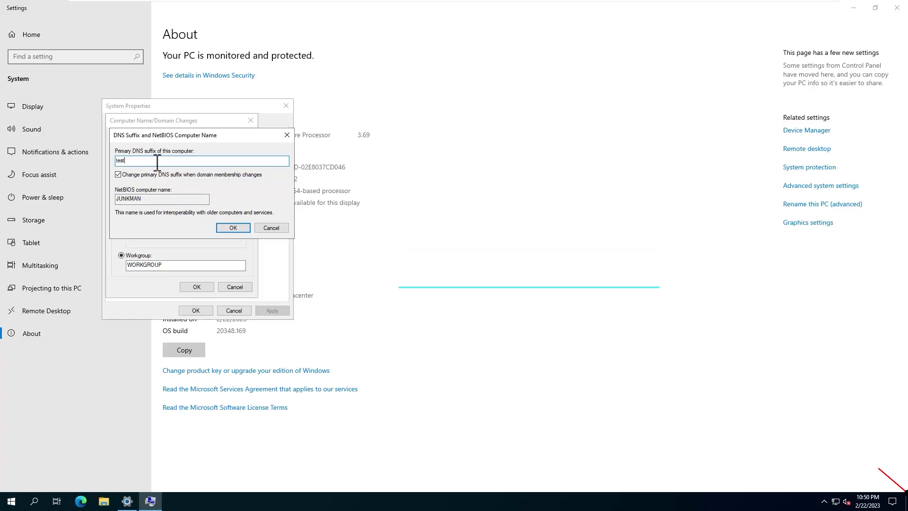
text(.local)
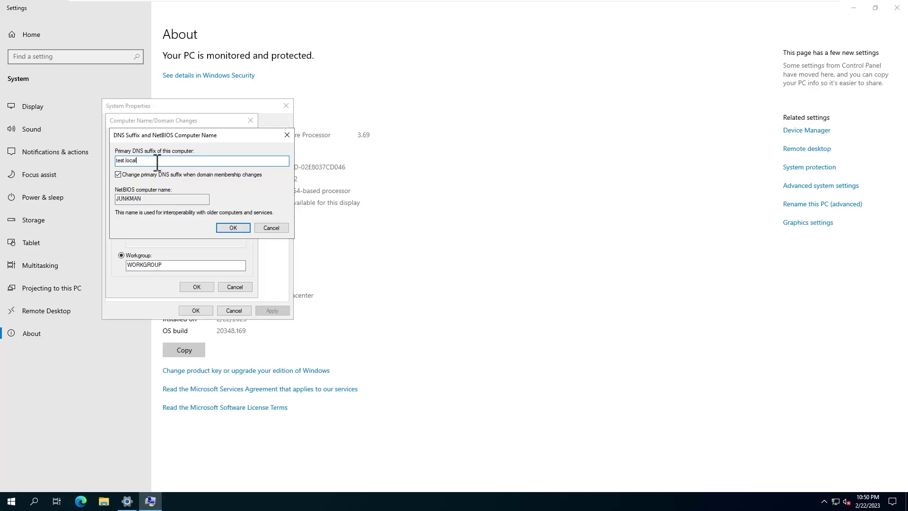
click(230, 229)
click(195, 286)
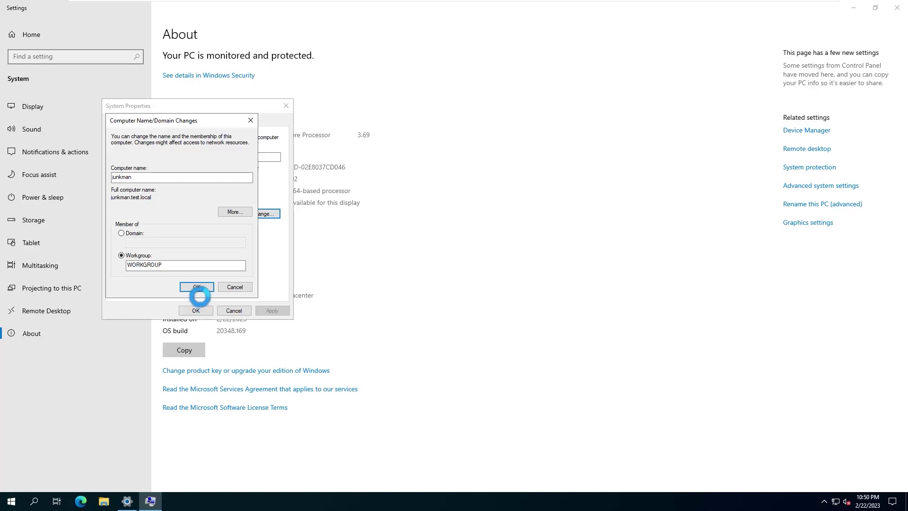
Acknowledge the restart notice, close System Properties and restart the server now.
click(517, 263)
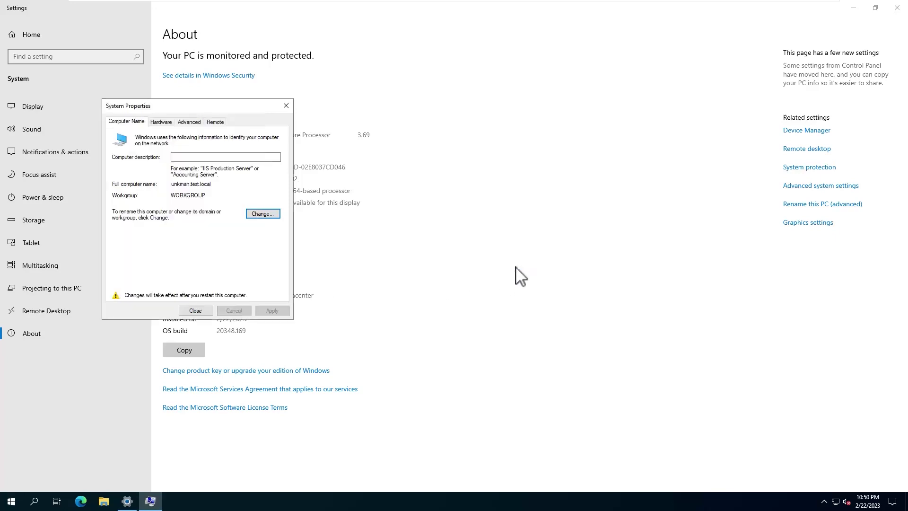
click(195, 311)
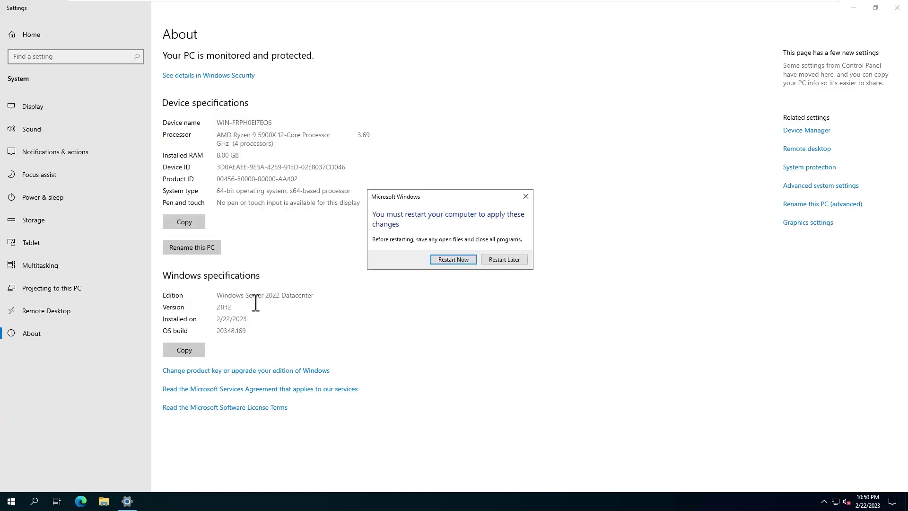
click(451, 262)
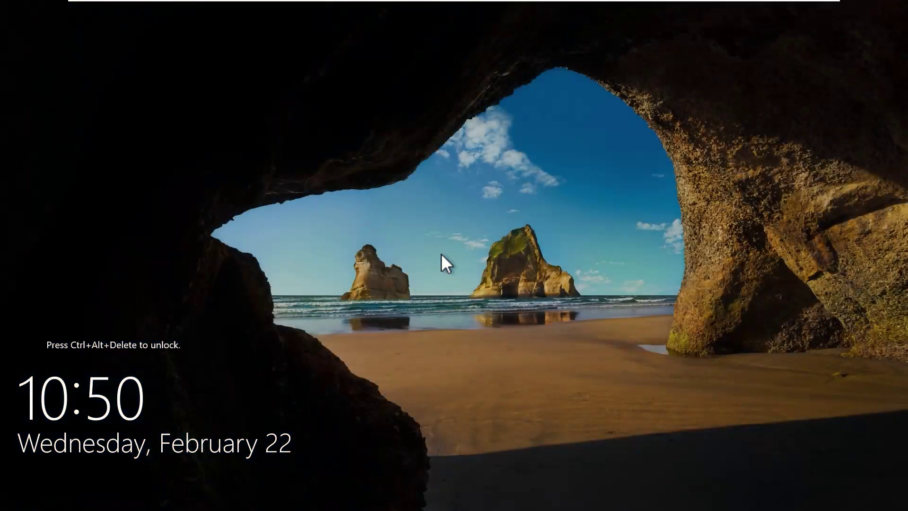
Send Ctrl+Alt+Del and sign in as Administrator with the account password.
mouse_move(304, 4)
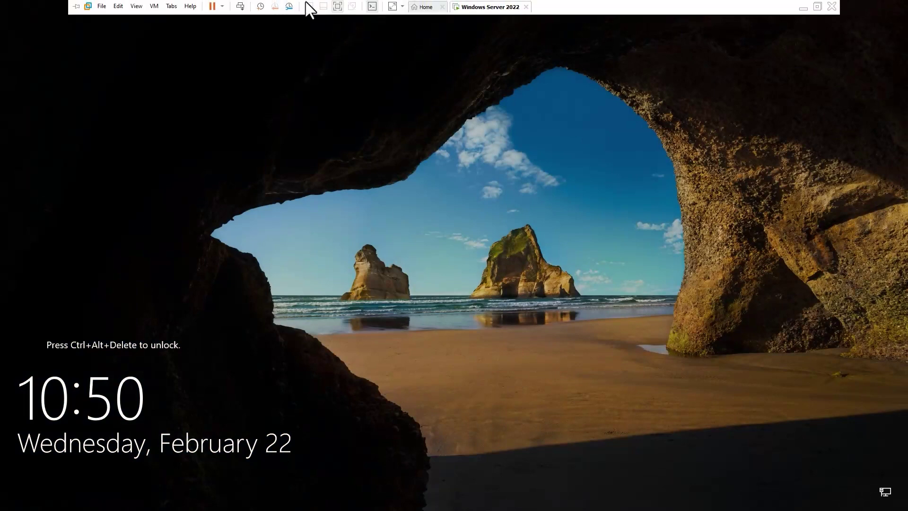
click(240, 6)
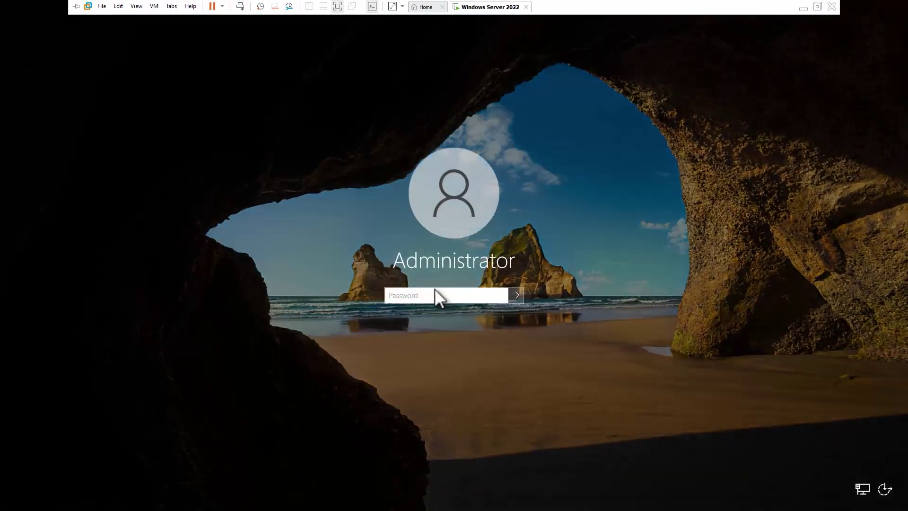
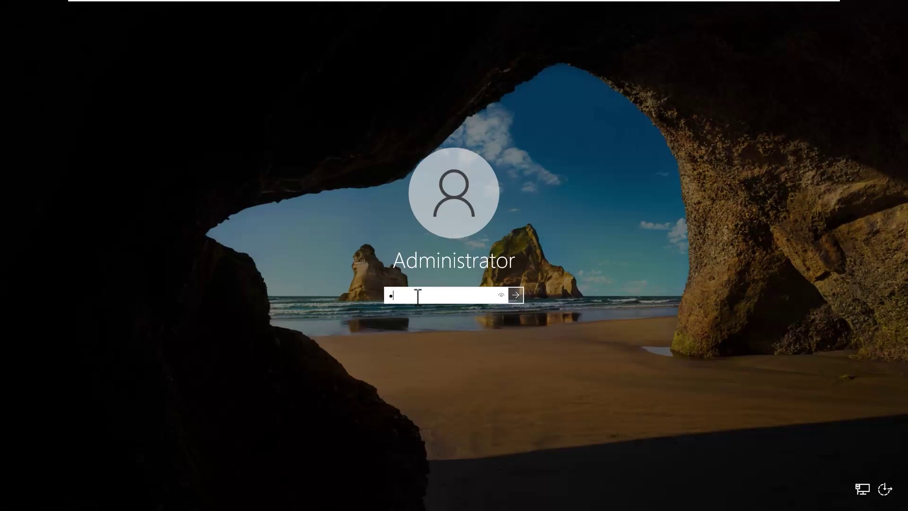
key(Return)
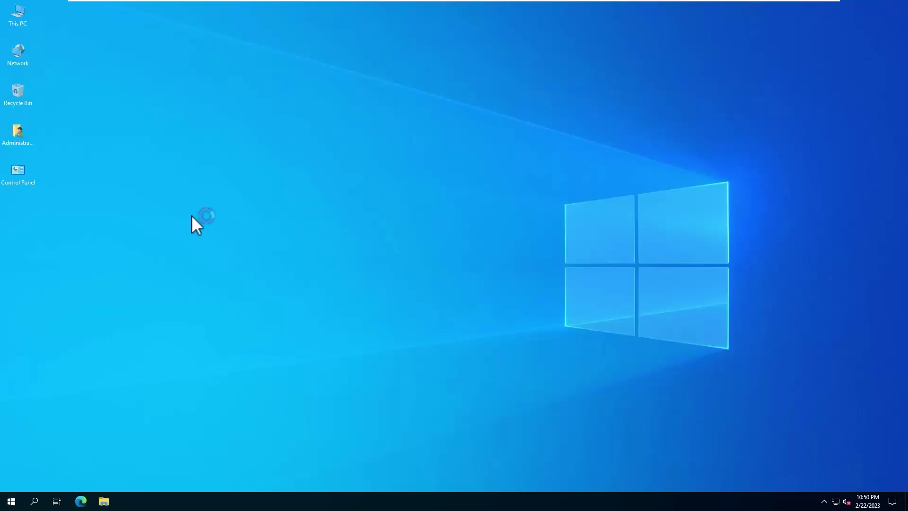
right_click(19, 21)
click(43, 132)
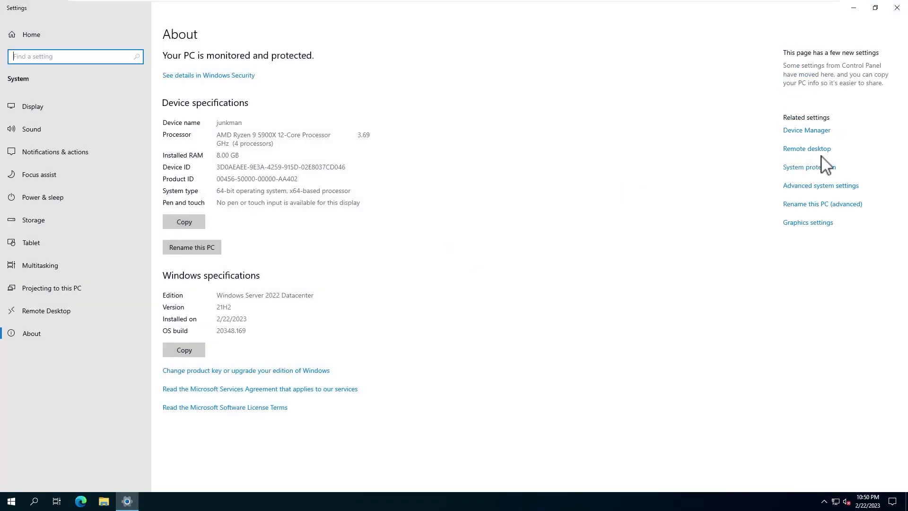
click(806, 185)
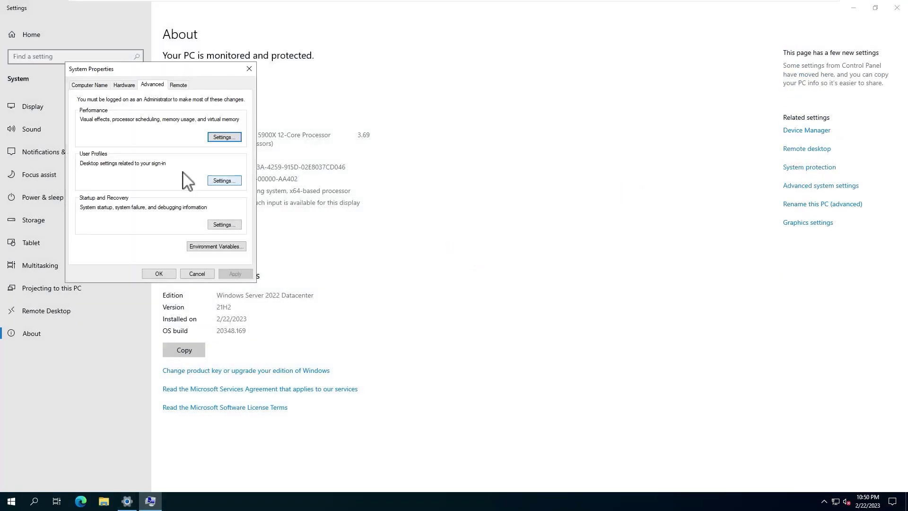
click(93, 86)
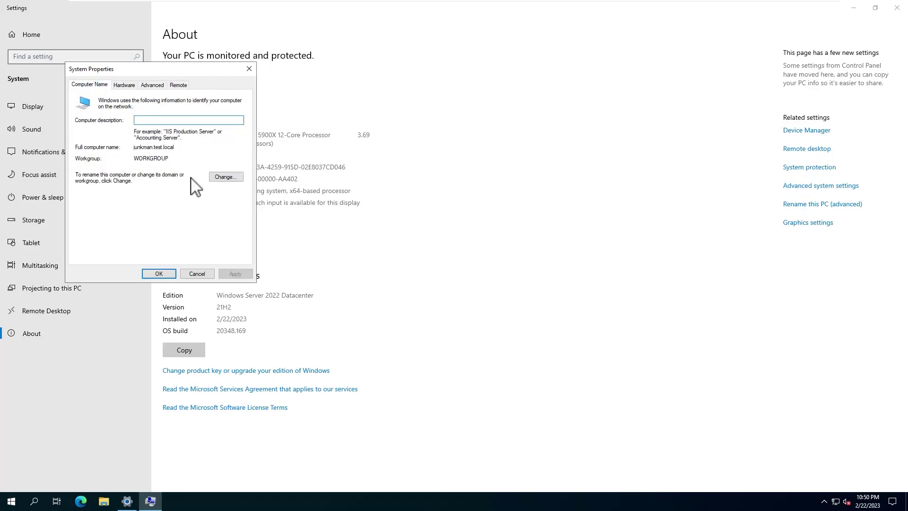
drag(175, 150, 133, 149)
click(197, 274)
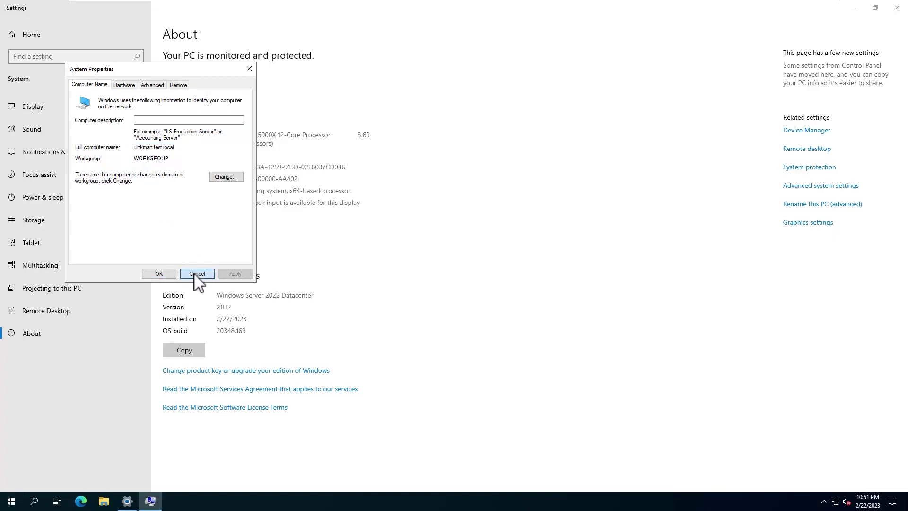
Close Settings and run gpedit.msc from the Run dialog to open the Local Group Policy Editor.
click(897, 8)
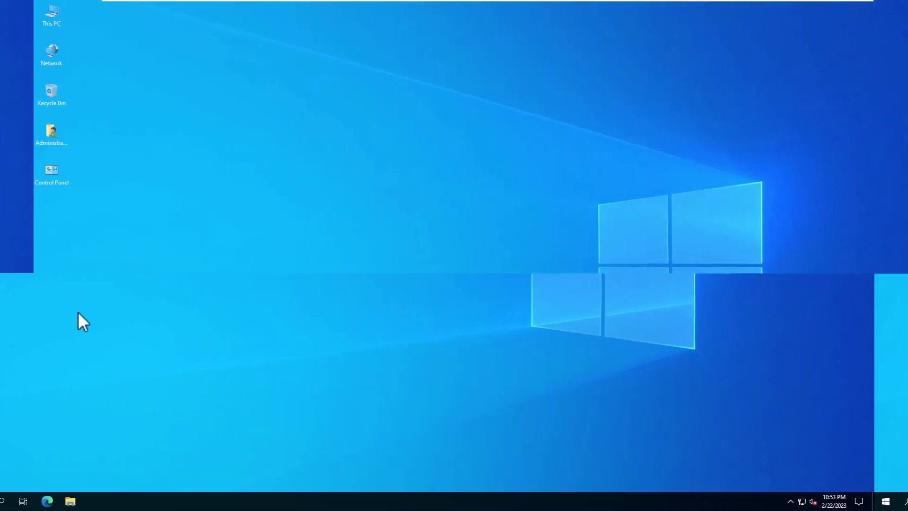
right_click(9, 500)
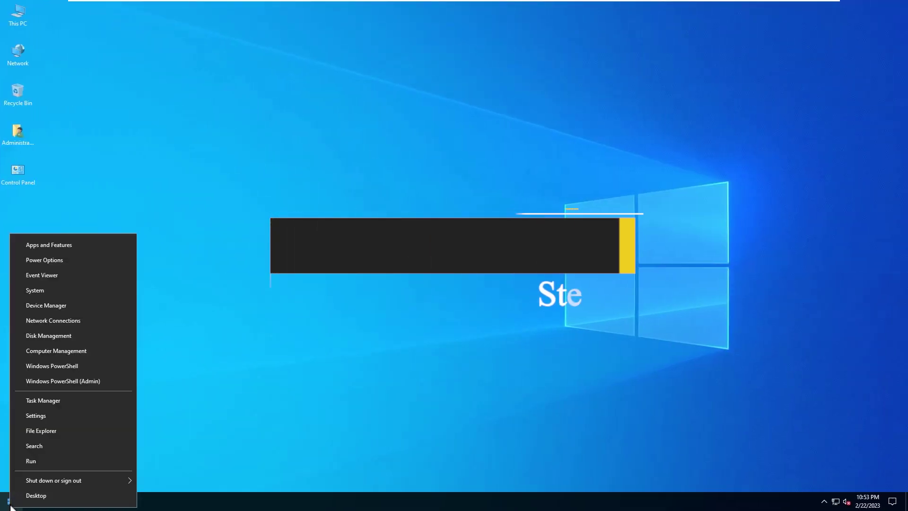
click(32, 460)
text(ge)
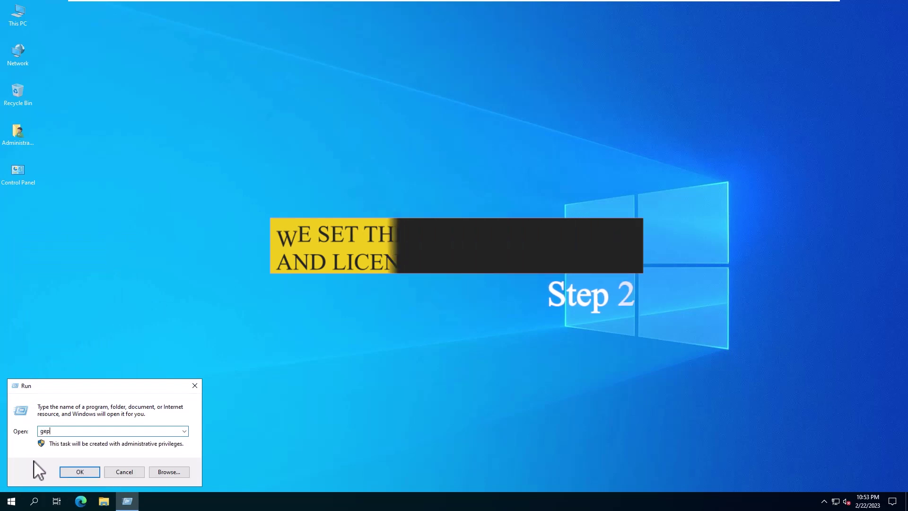
text(p)
key(BackSpace)
key(BackSpace)
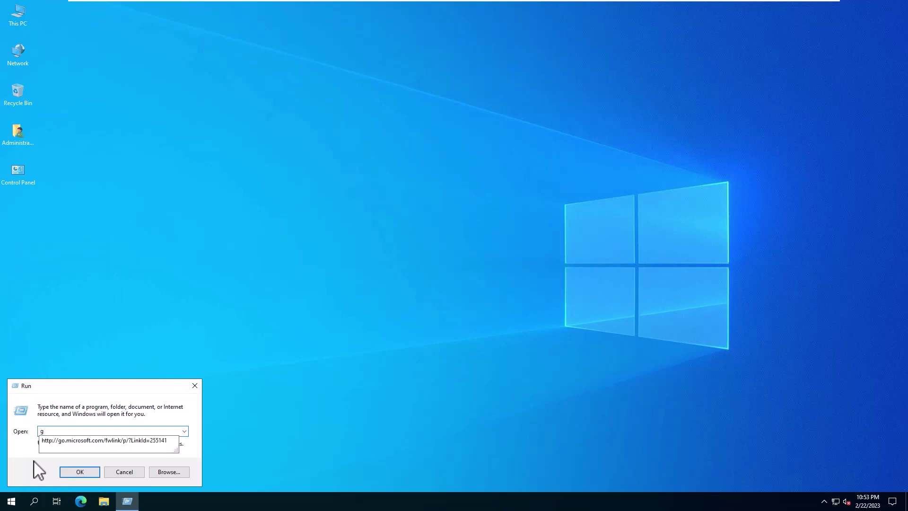
text(pedit)
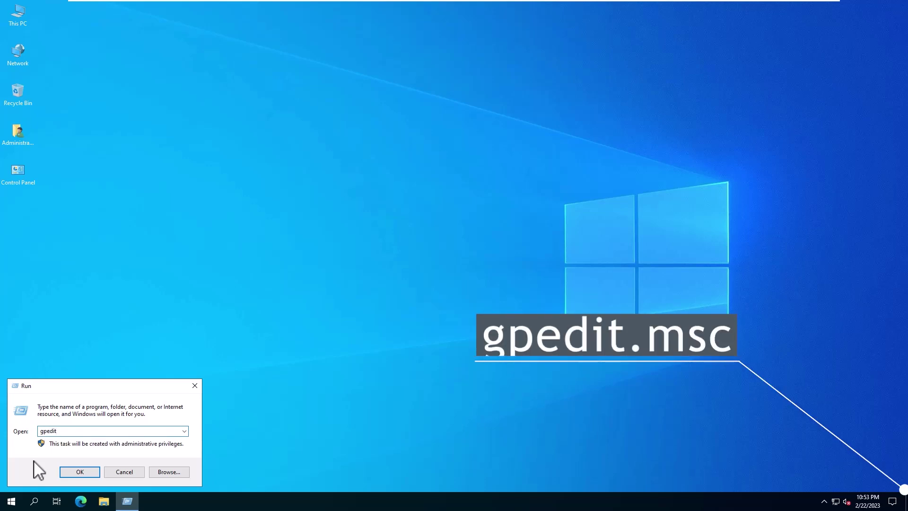
text(.msc)
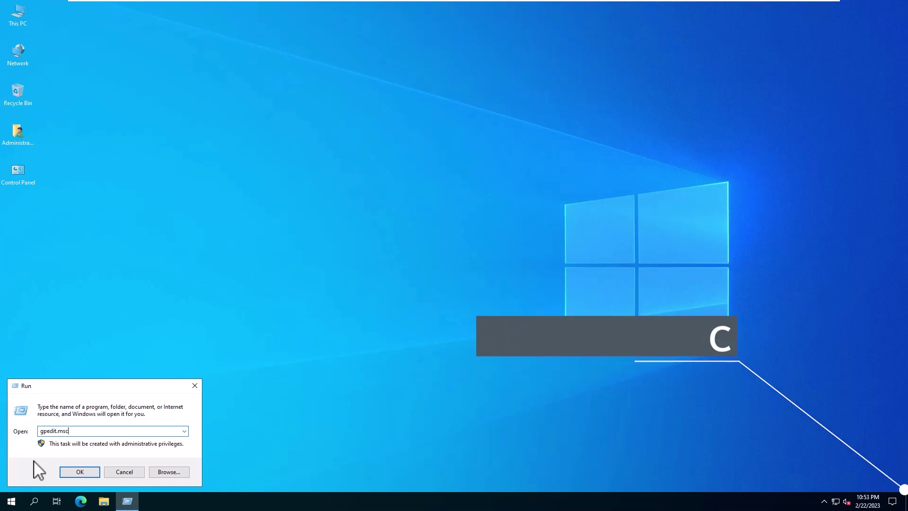
key(Return)
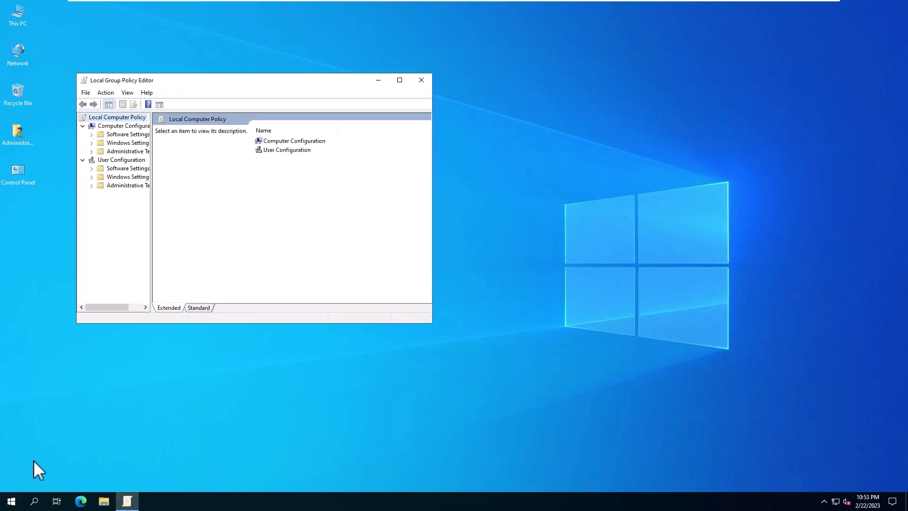
Maximize the editor and navigate to Windows Components > Remote Desktop Services > Remote Desktop Session Host > Licensing.
click(400, 80)
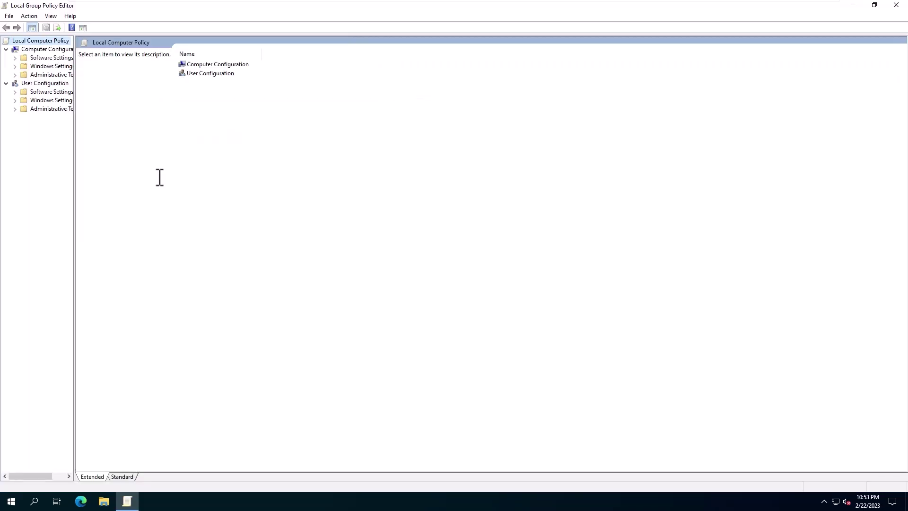
drag(75, 180, 205, 186)
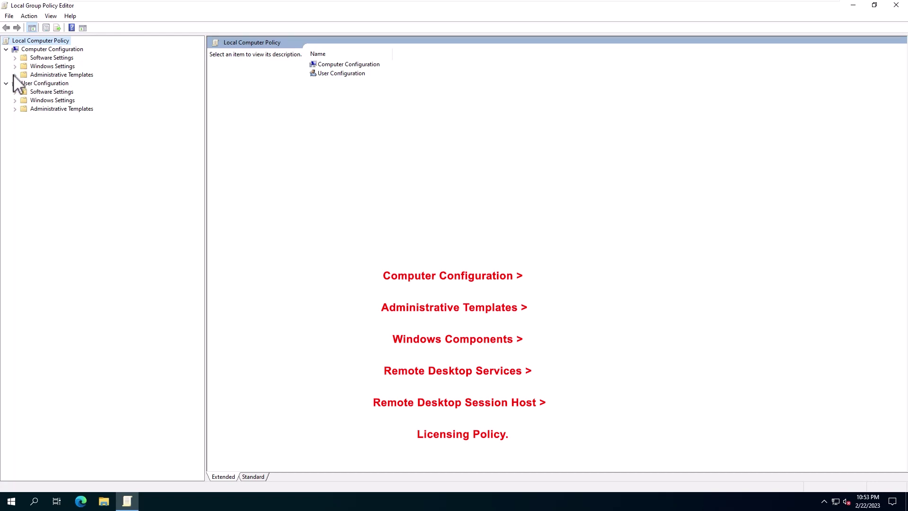
click(15, 75)
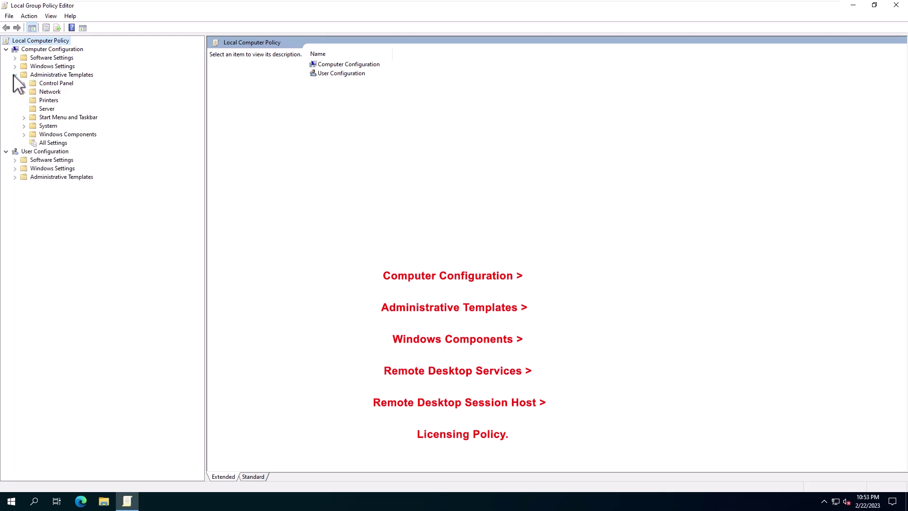
click(25, 135)
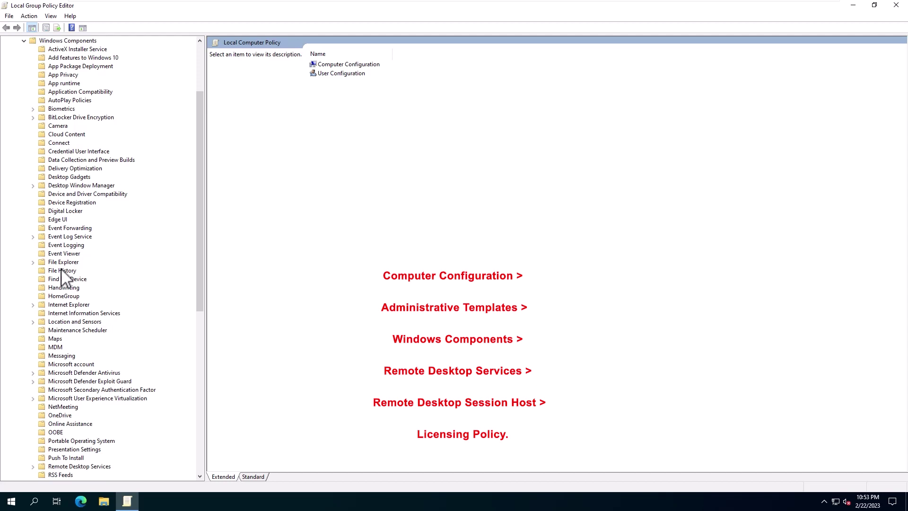
scroll(63, 344, down, 6)
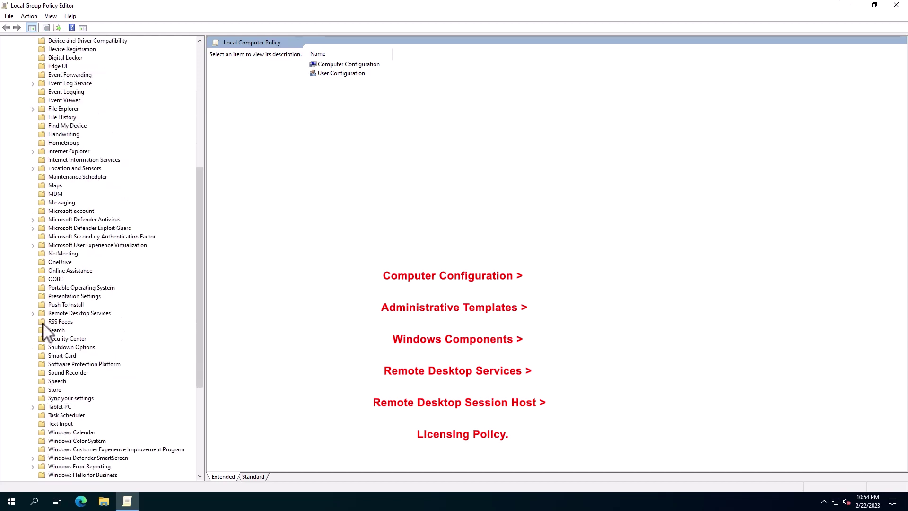
click(32, 313)
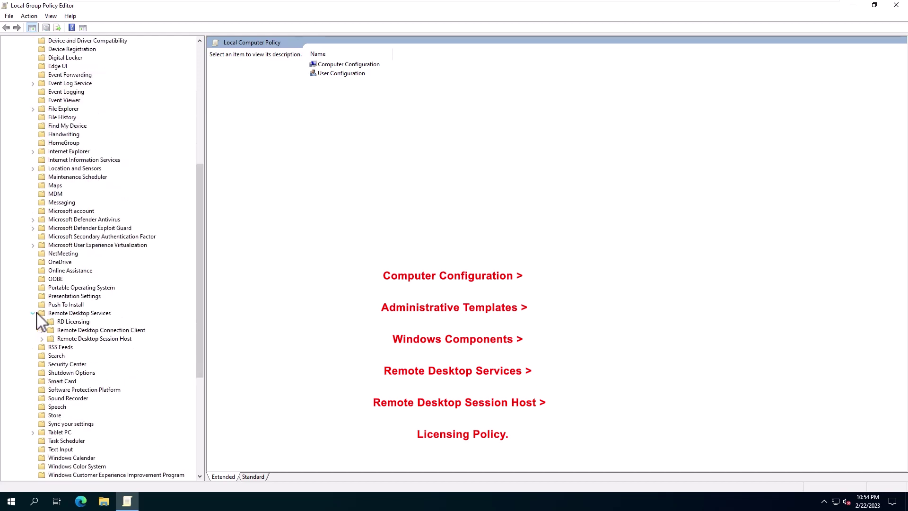
click(42, 339)
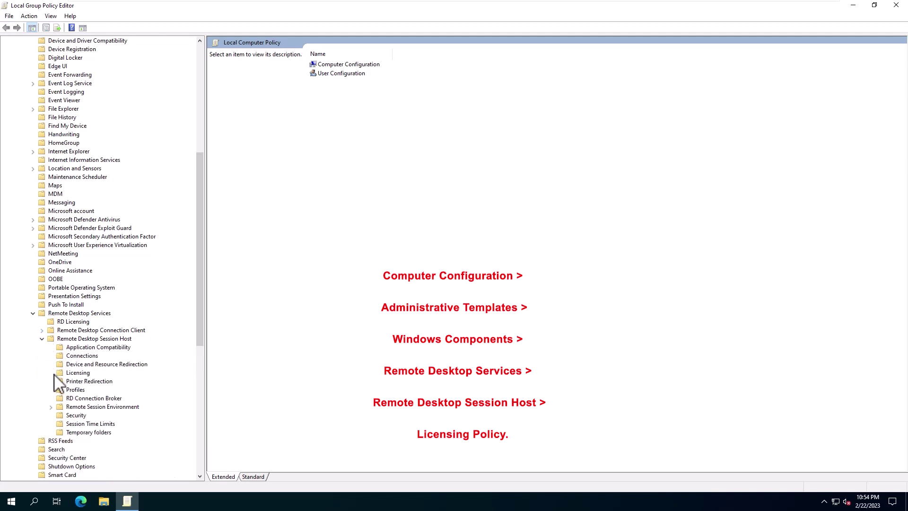
click(67, 374)
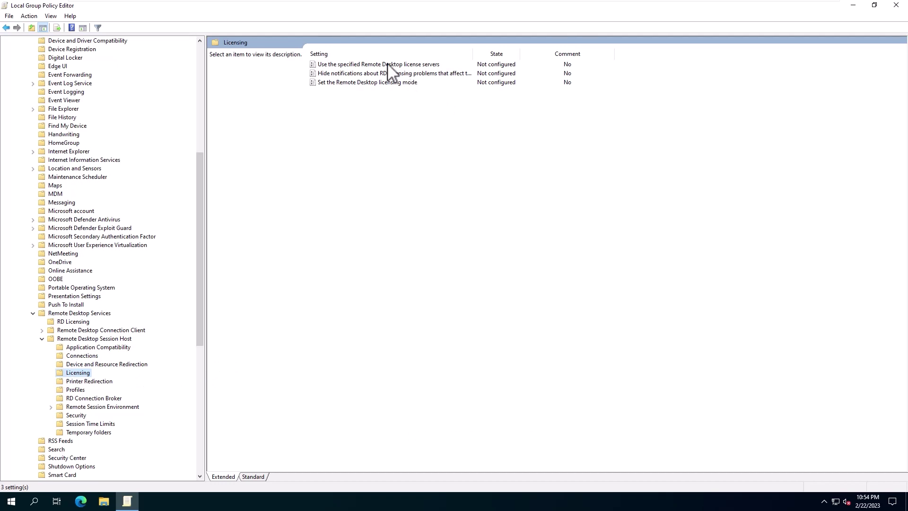
click(377, 85)
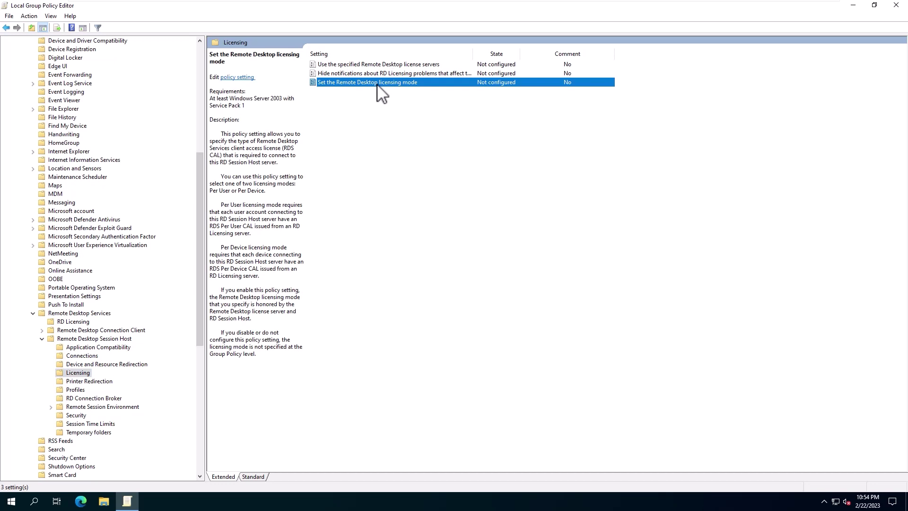
Enable 'Set the Remote Desktop licensing mode' with the Per Device licensing mode.
double_click(377, 83)
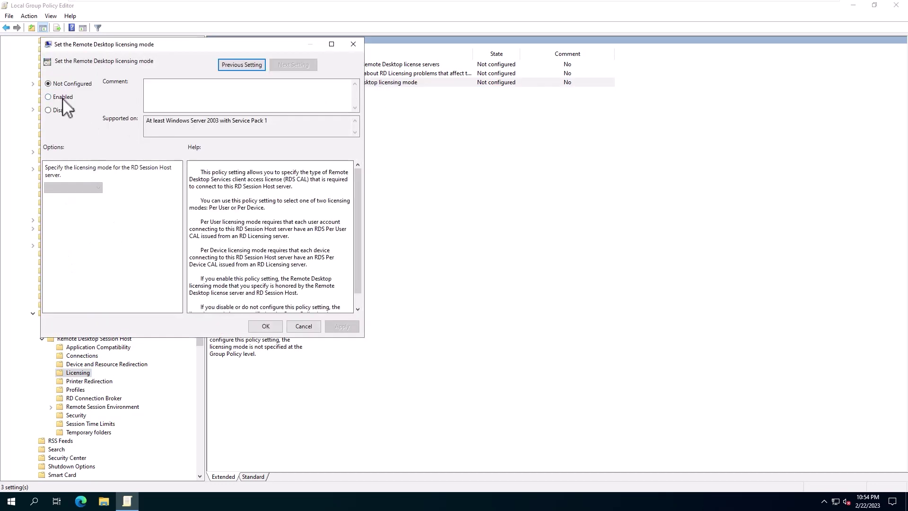
click(63, 97)
click(61, 188)
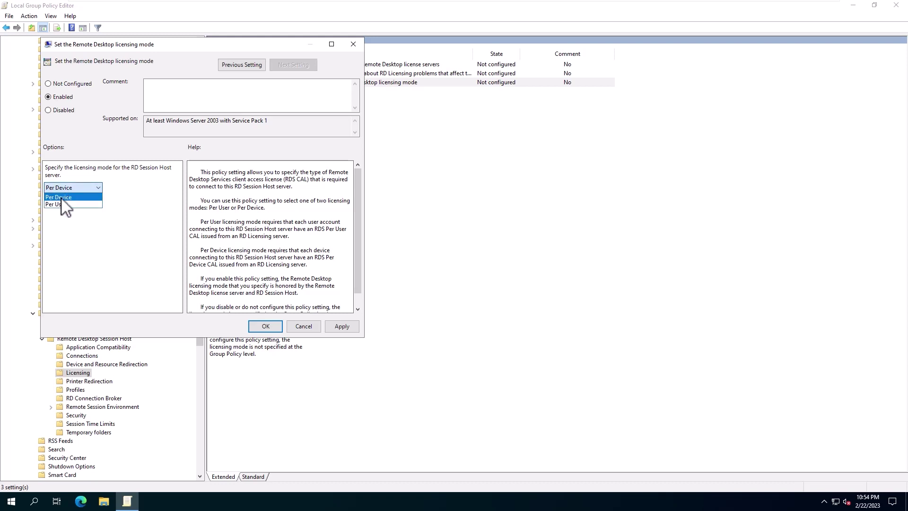
click(66, 197)
click(264, 327)
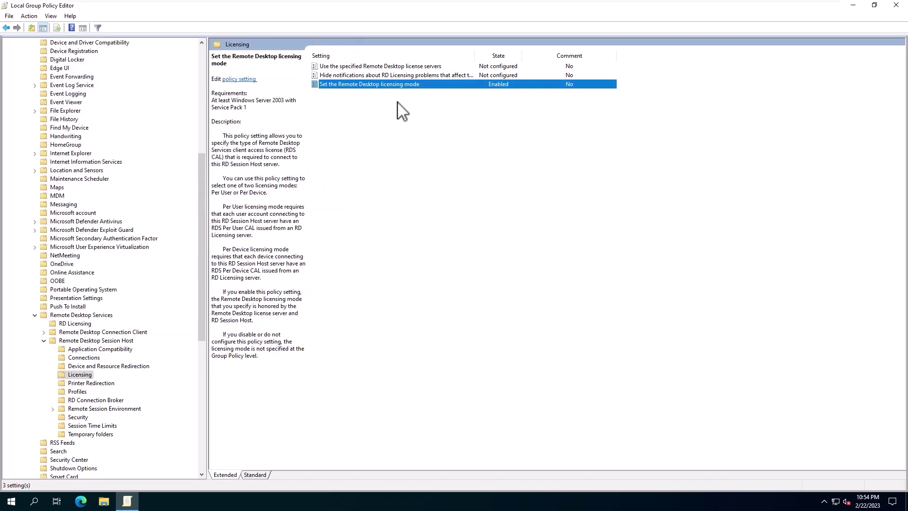
click(372, 66)
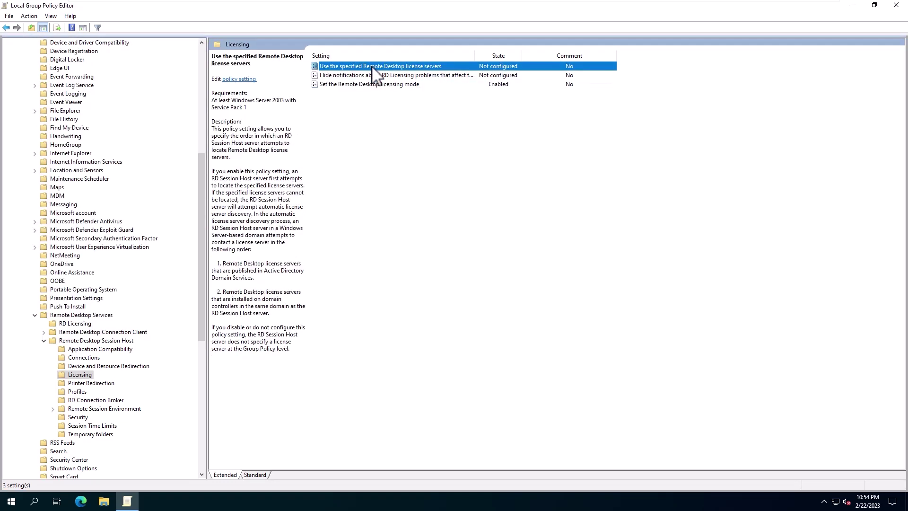
Set 'Use the specified Remote Desktop license servers' to Enabled, then open File Explorer's This PC options.
double_click(372, 67)
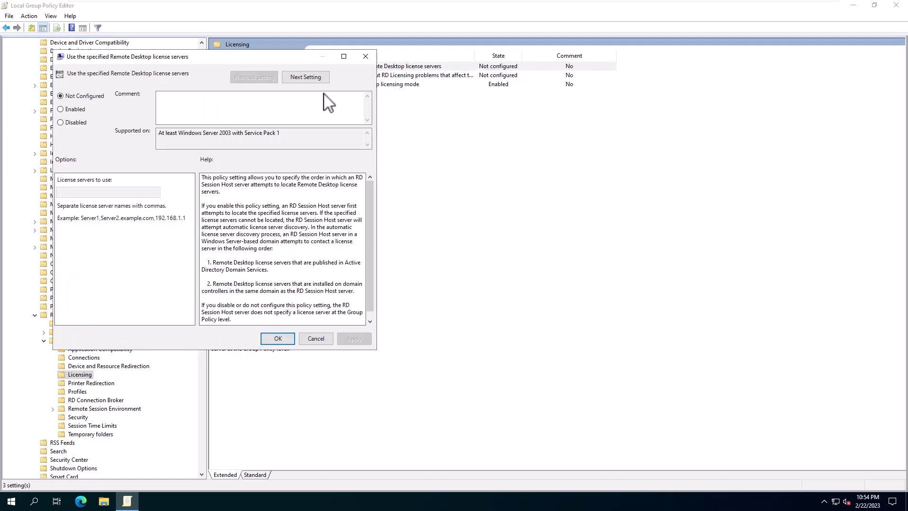
click(74, 109)
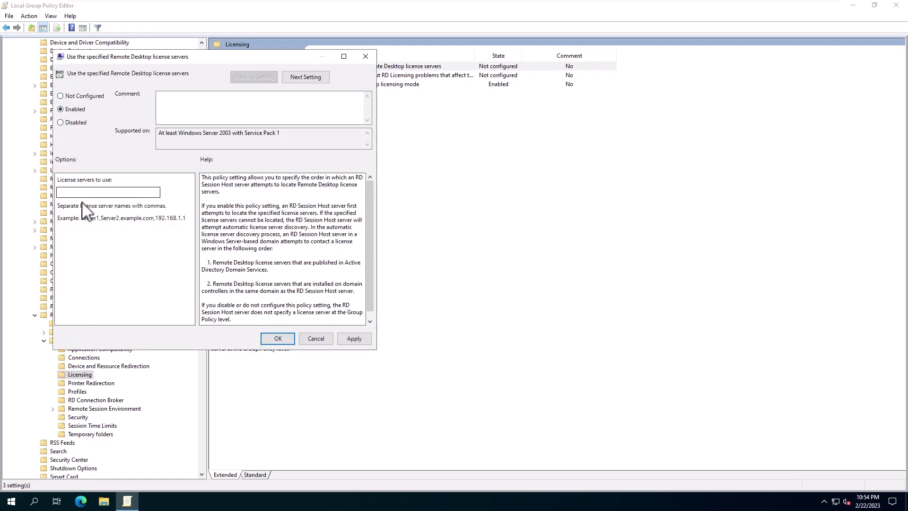
click(104, 501)
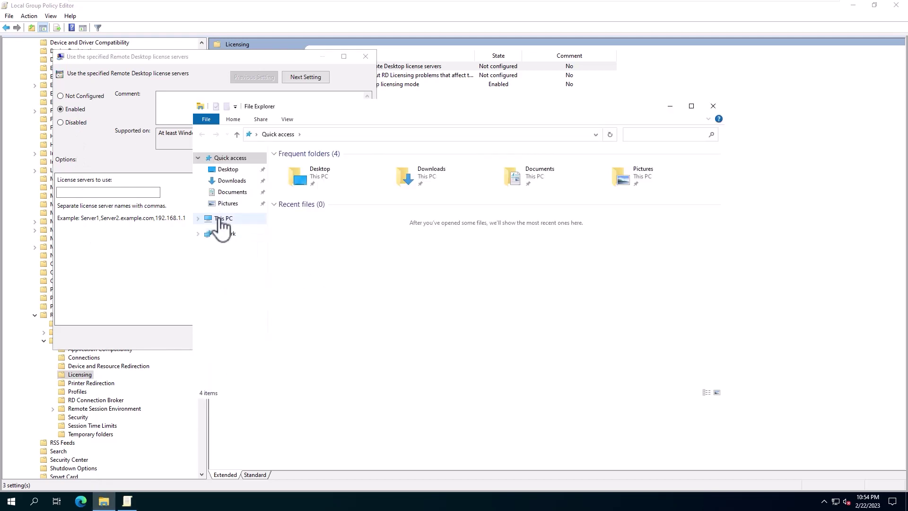
right_click(218, 218)
Copy the full computer name junkman.test.local from System Properties.
click(245, 342)
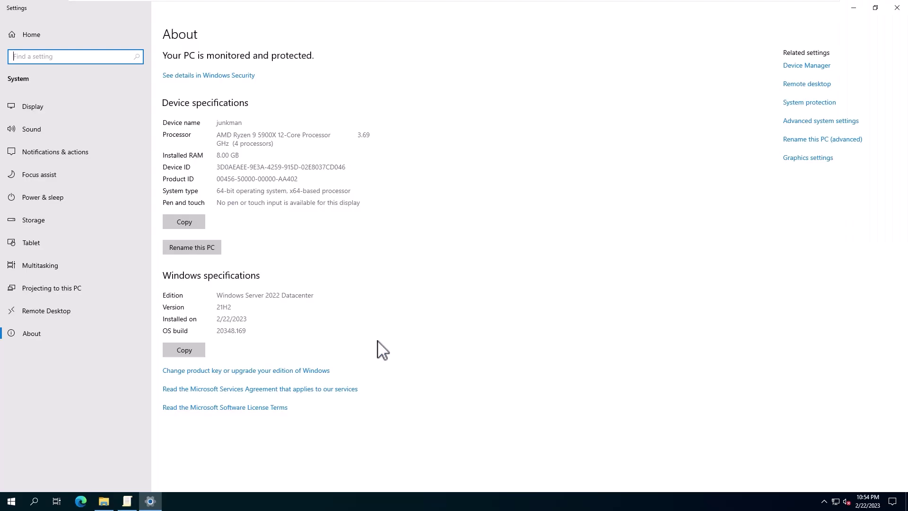
click(806, 186)
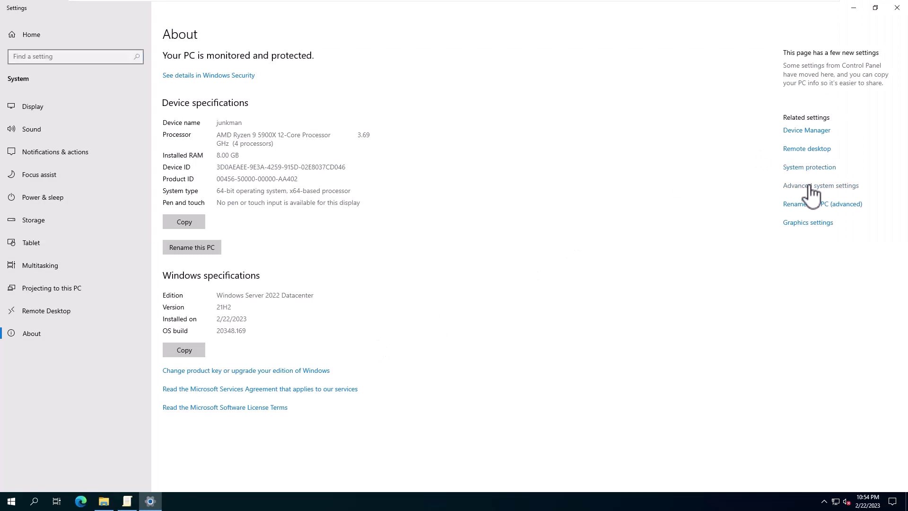
click(103, 88)
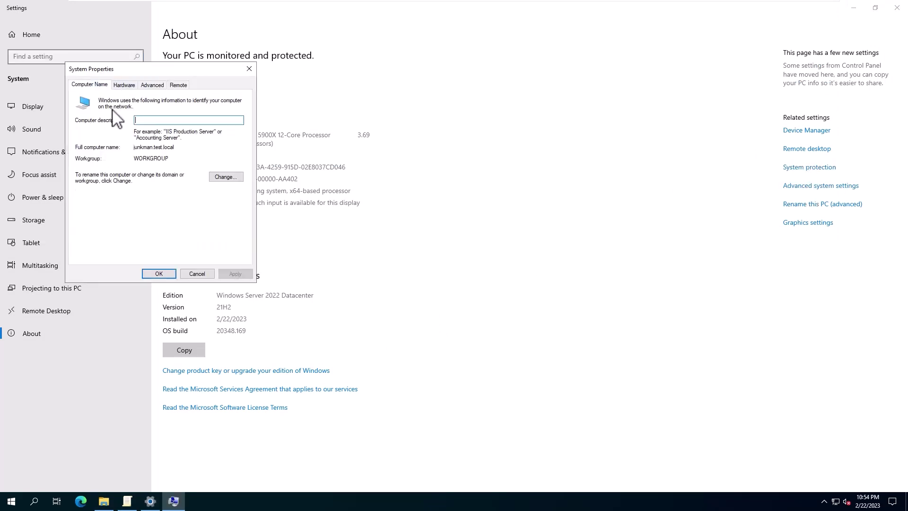
drag(174, 147, 154, 148)
Paste junkman.test.local as the license server, apply the policy, and close the editor and System Properties.
click(126, 501)
click(114, 191)
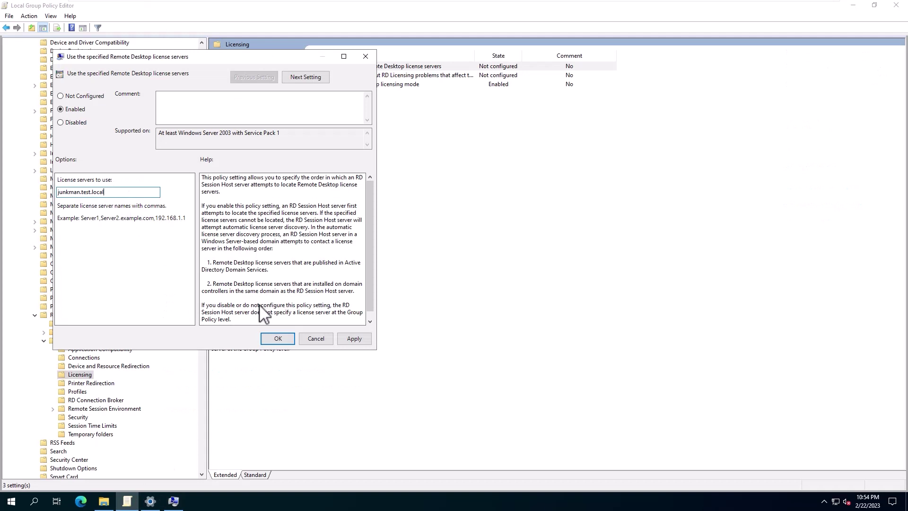
click(354, 339)
click(278, 339)
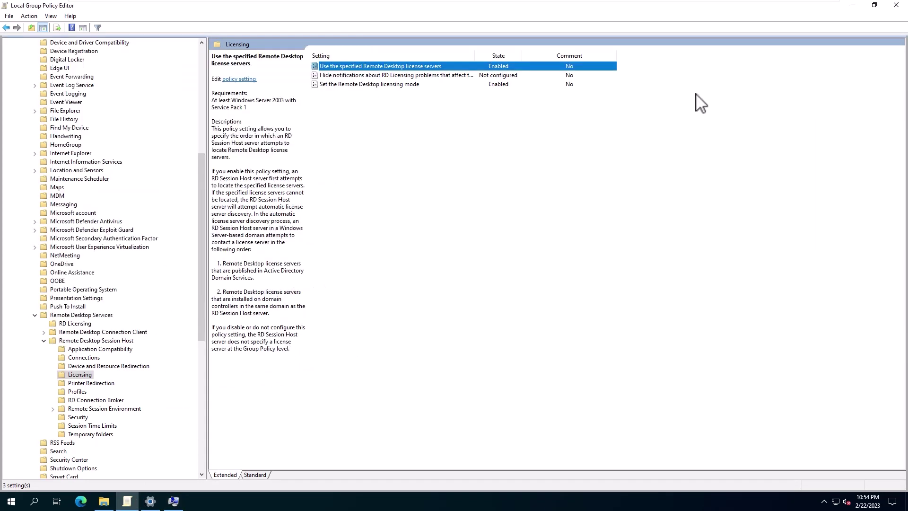
click(895, 5)
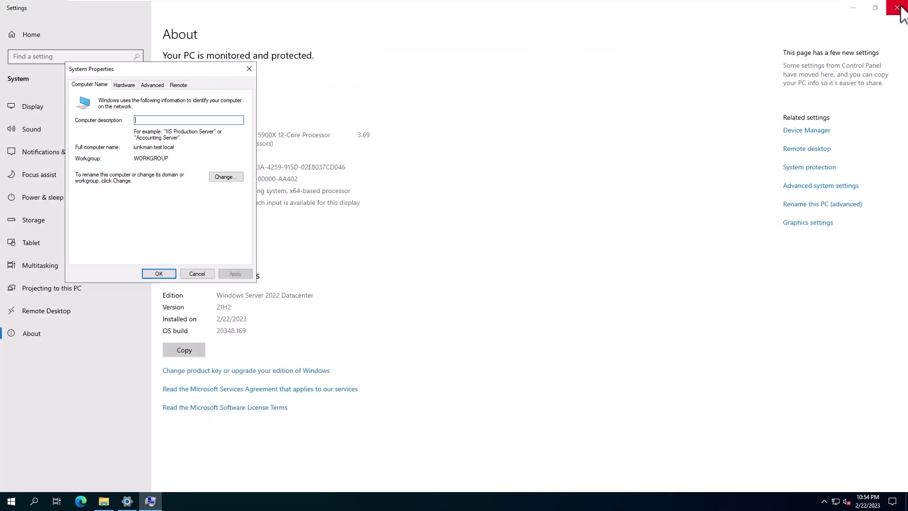
click(249, 69)
Close Settings and File Explorer, then launch Server Manager from the Start menu.
click(897, 8)
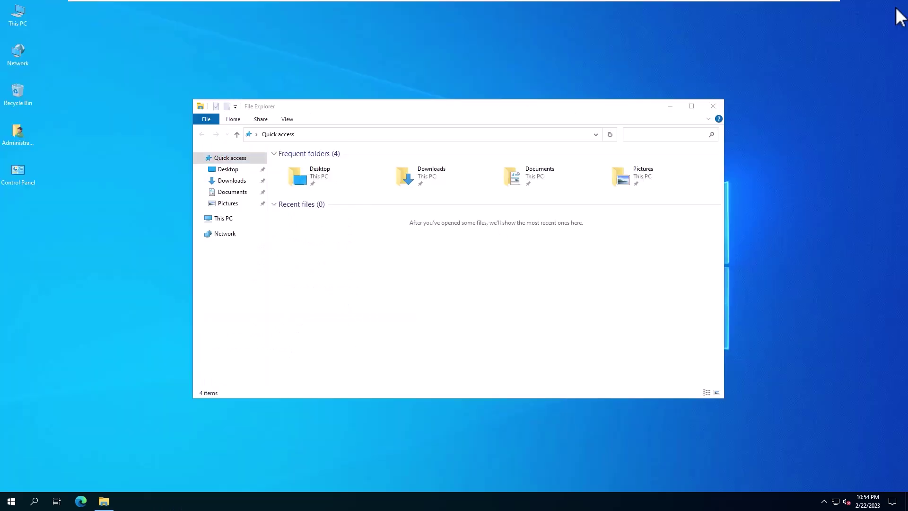
click(715, 105)
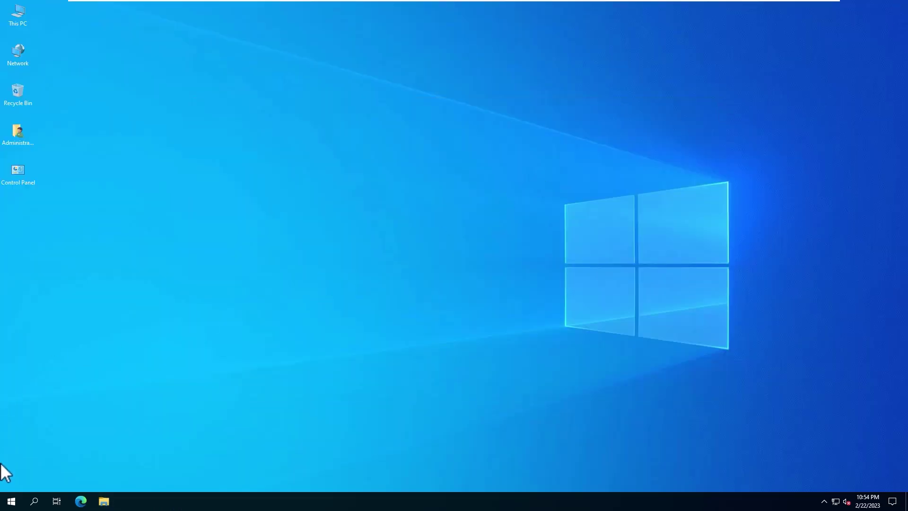
click(15, 500)
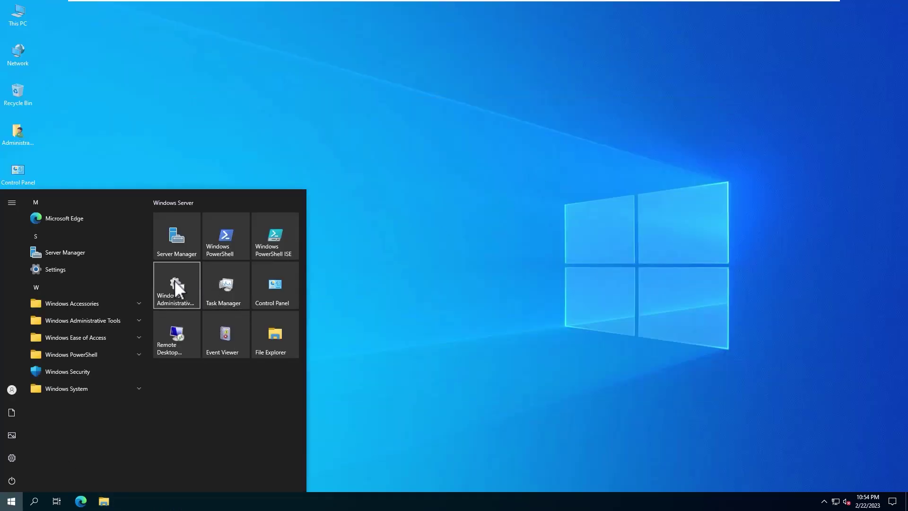
click(175, 280)
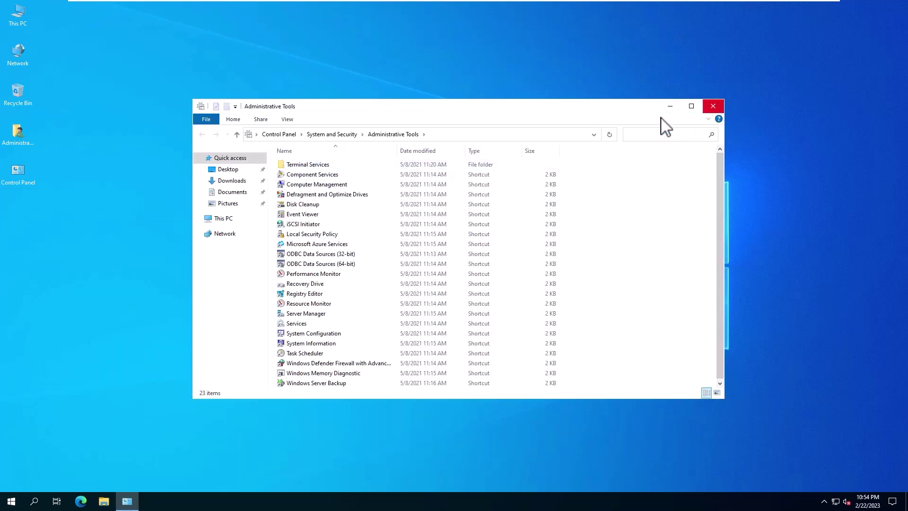
click(12, 500)
click(175, 232)
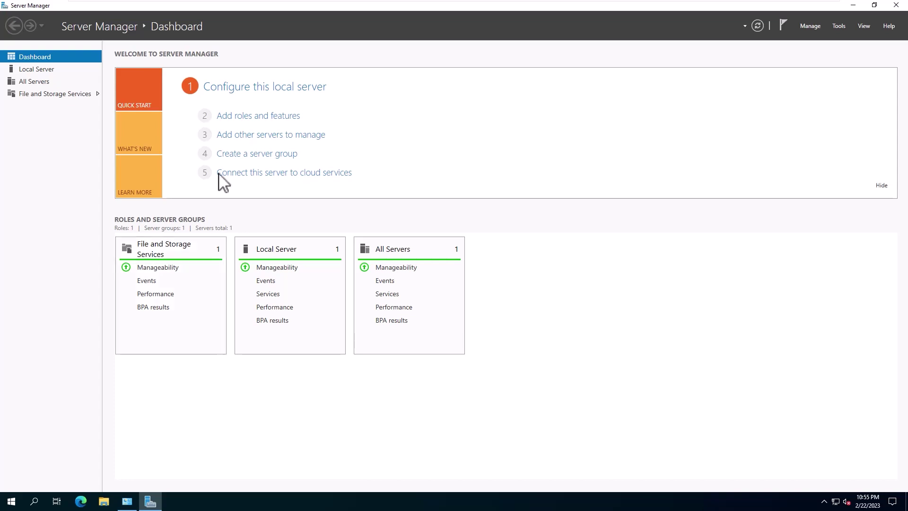
Run a role-based installation on this server, selecting Remote Desktop Services through to its role services page.
click(244, 117)
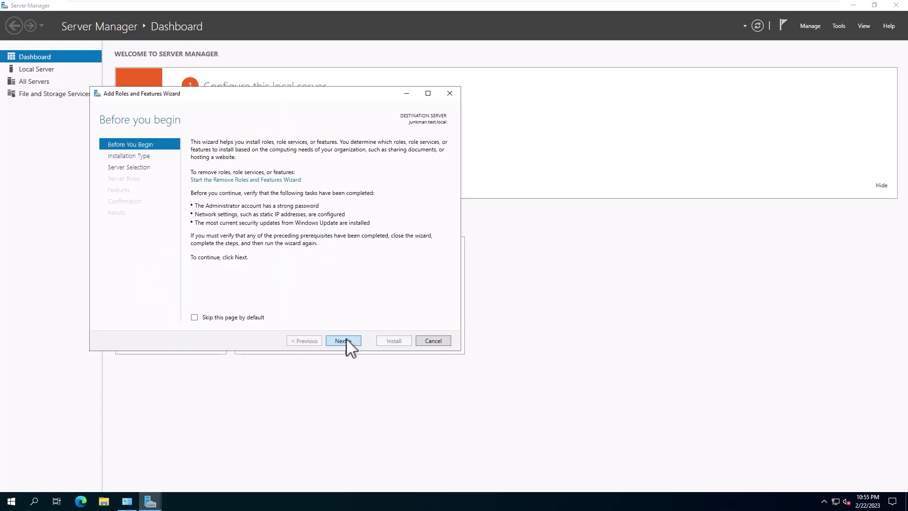
click(346, 341)
click(344, 341)
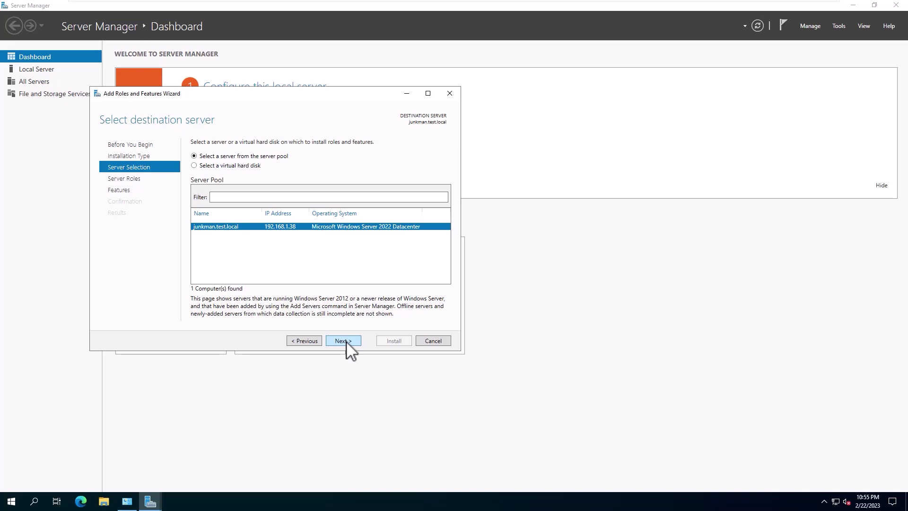
click(345, 342)
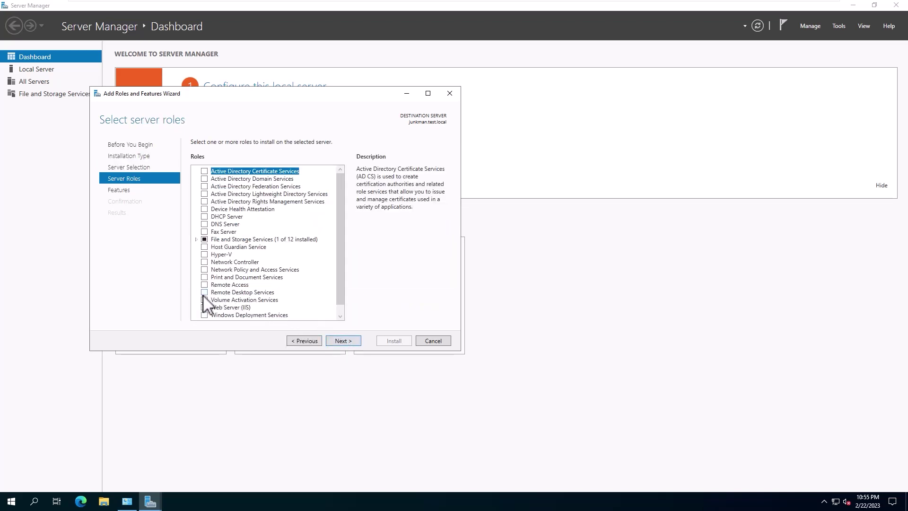
click(205, 292)
click(354, 341)
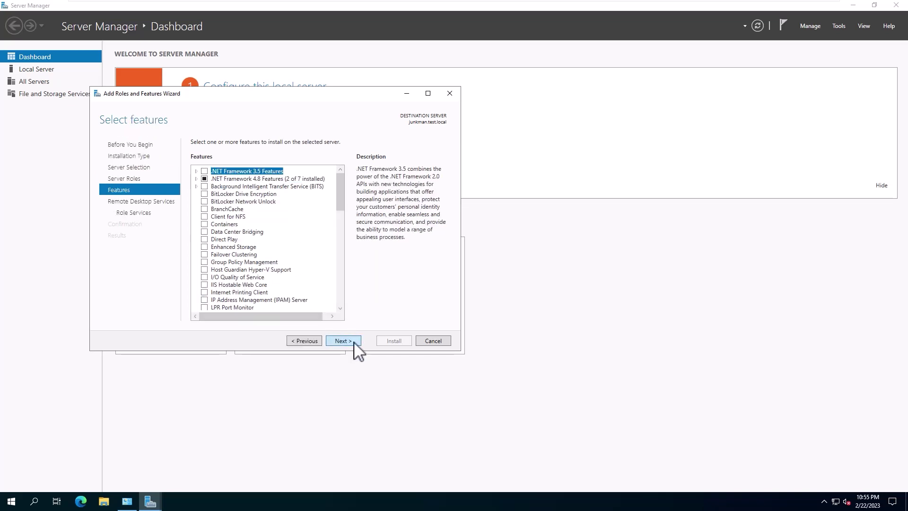
click(354, 341)
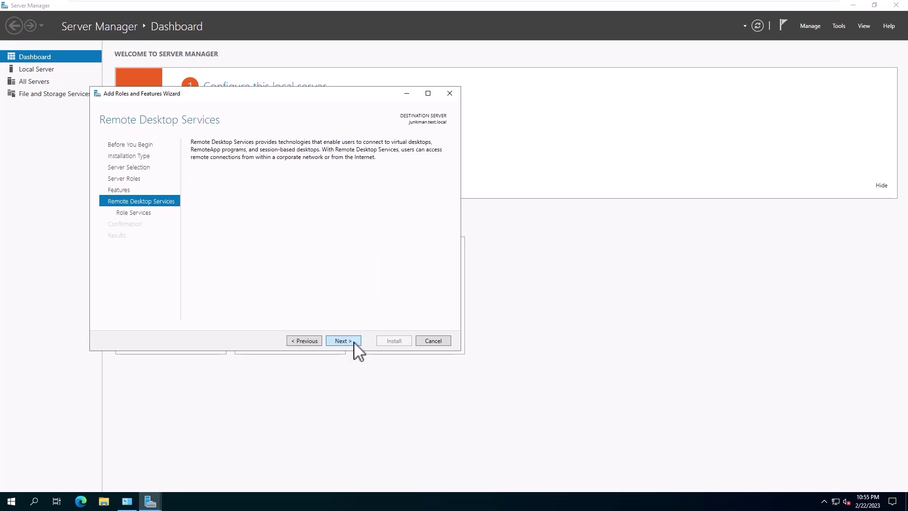
click(353, 341)
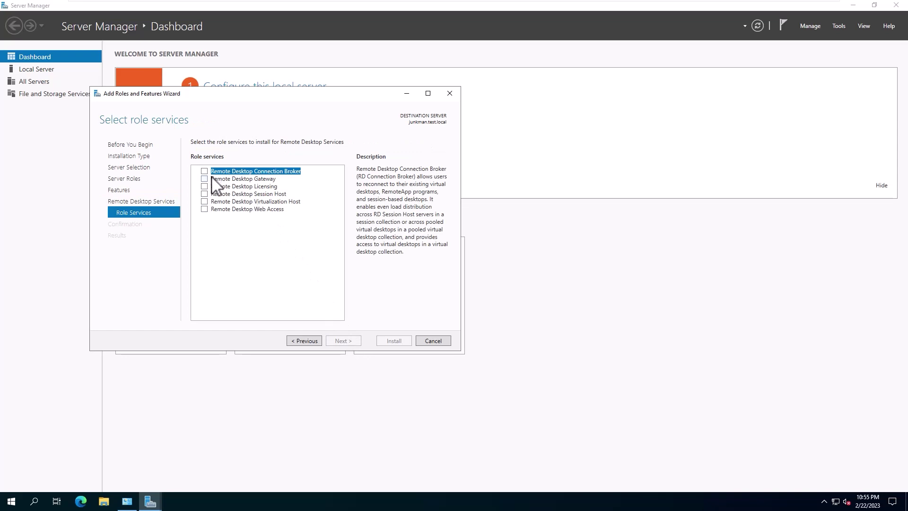
Select RD Licensing, RD Connection Broker and RD Session Host, adding their management tools and Windows Internal Database.
click(204, 186)
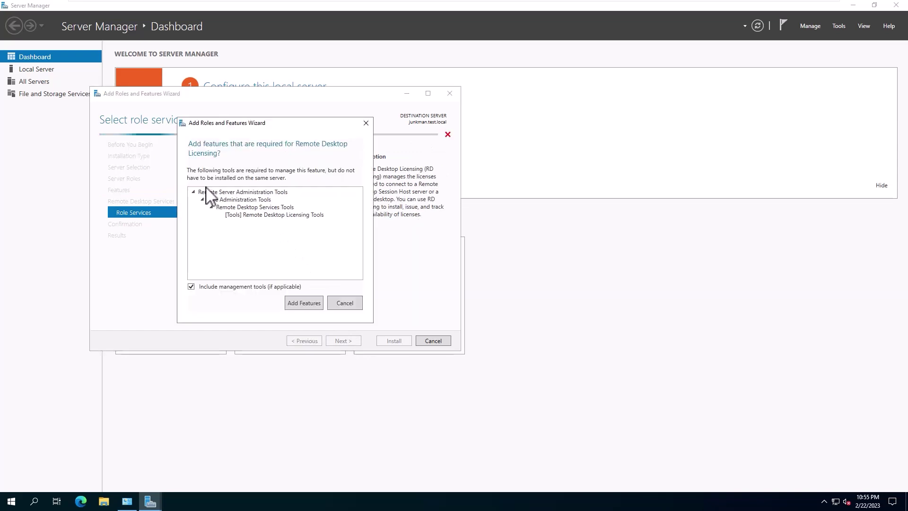
click(300, 305)
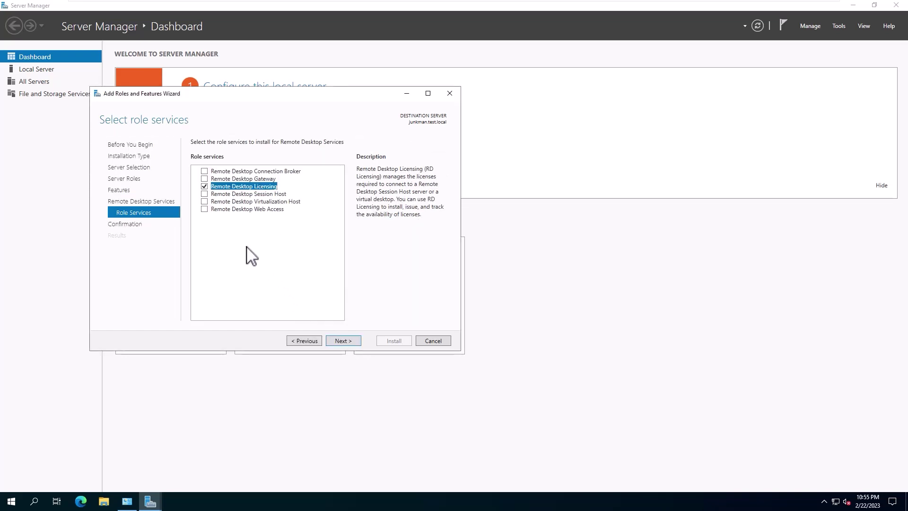
click(202, 172)
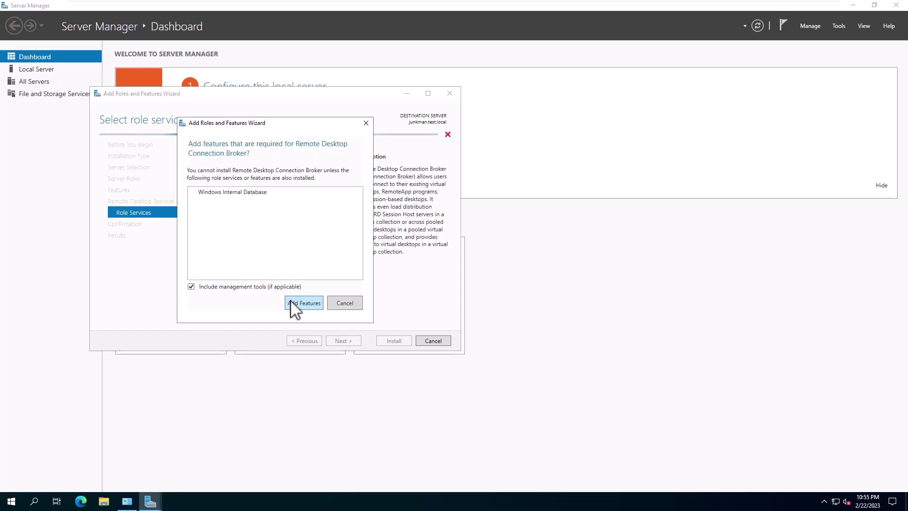
click(302, 303)
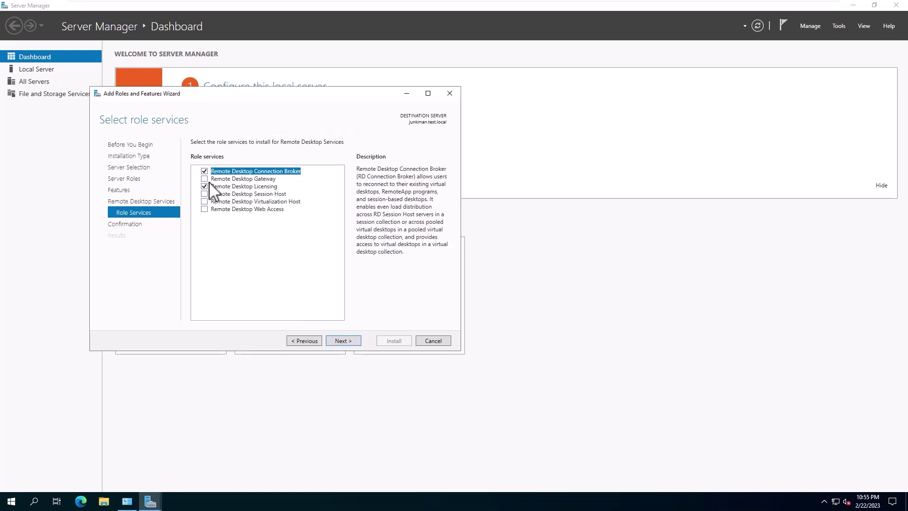
click(204, 194)
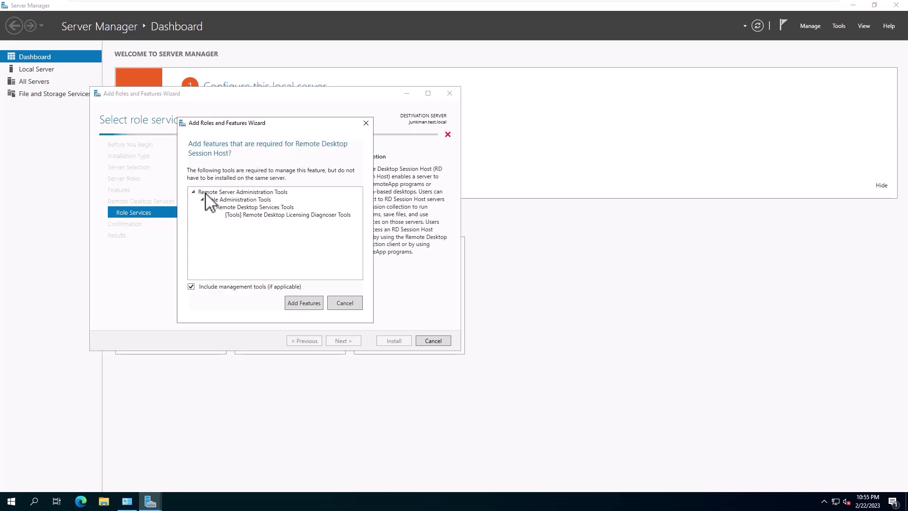
click(299, 303)
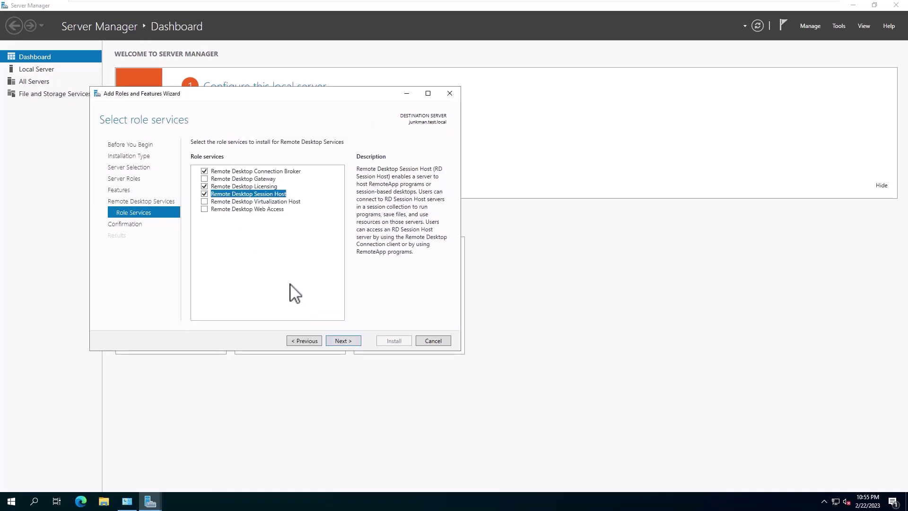
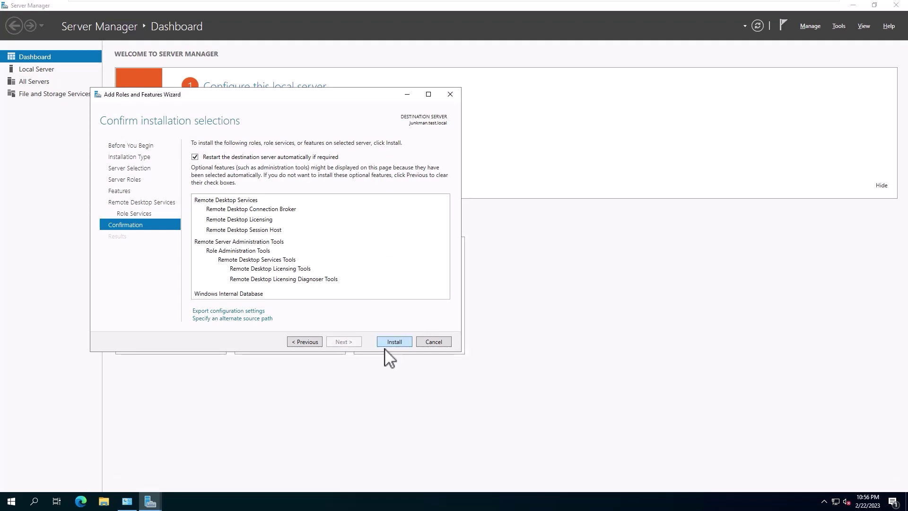
Start installing the Connection Broker, Licensing and Session Host roles from the wizard's Confirmation page.
click(392, 342)
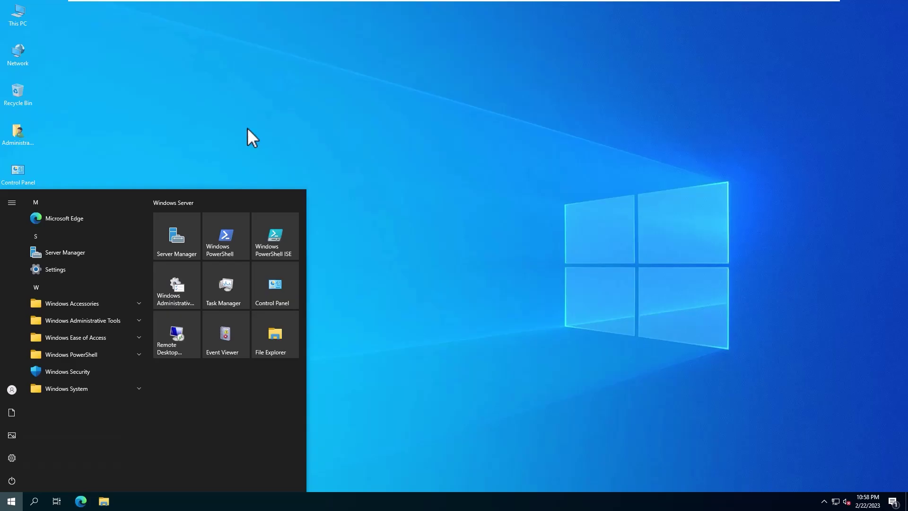
Go from Windows Administrative Tools into the Remote Desktop Services folder and select Licensing Diagnoser.
click(237, 137)
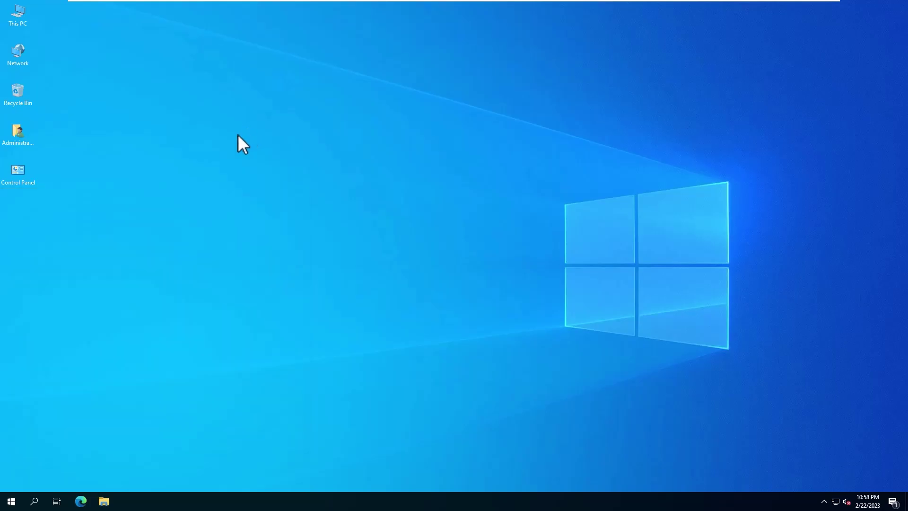
click(12, 500)
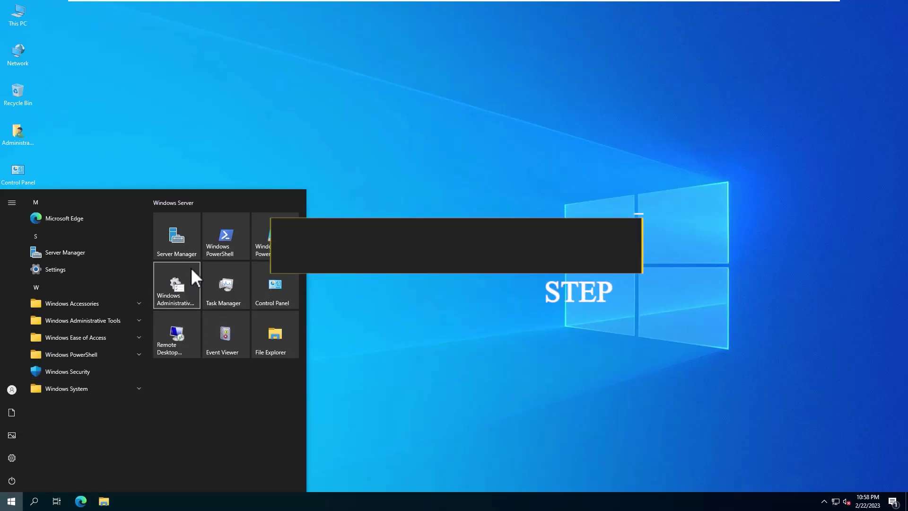
click(177, 288)
double_click(326, 166)
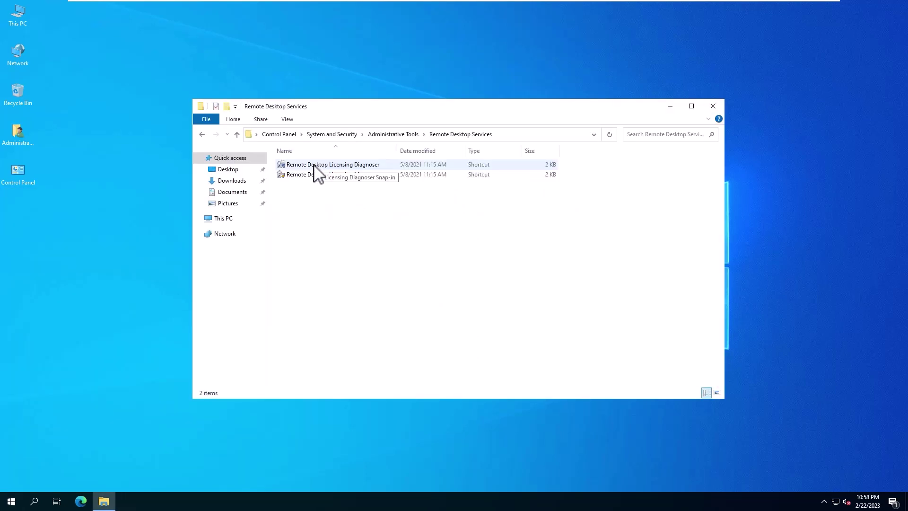
click(316, 166)
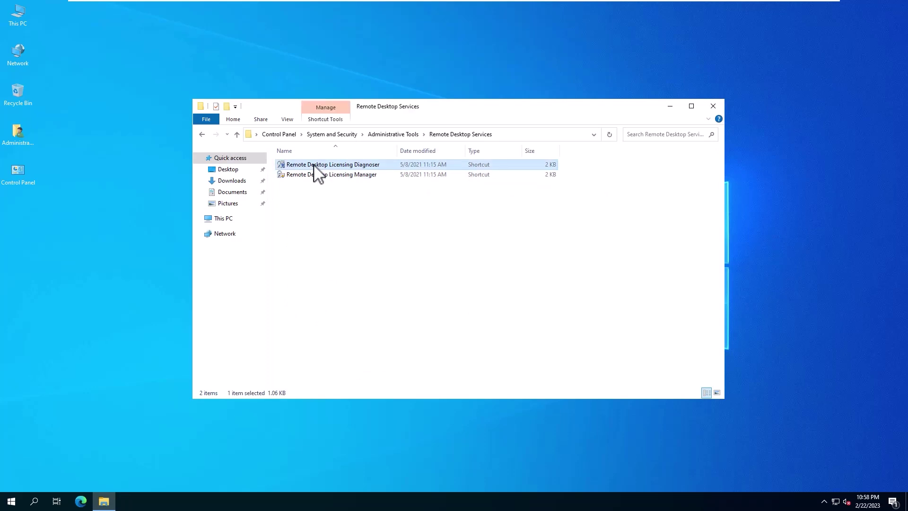
double_click(314, 166)
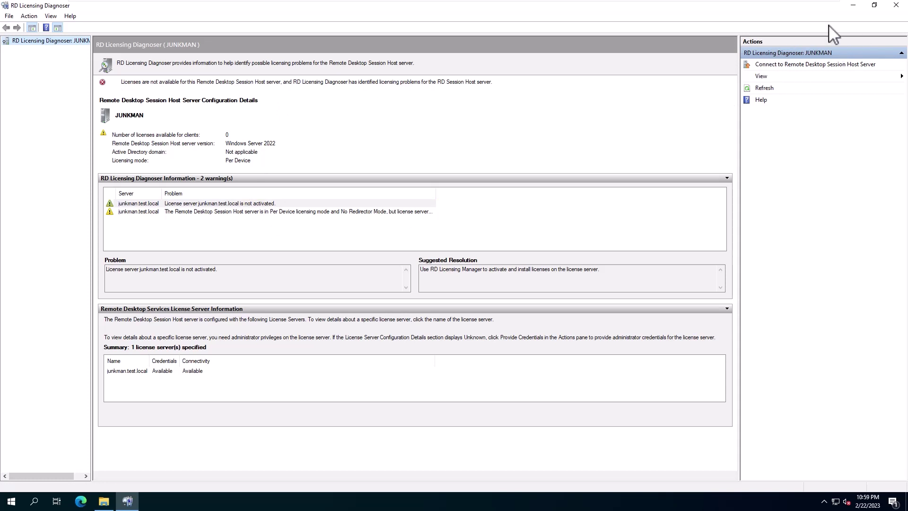
click(896, 4)
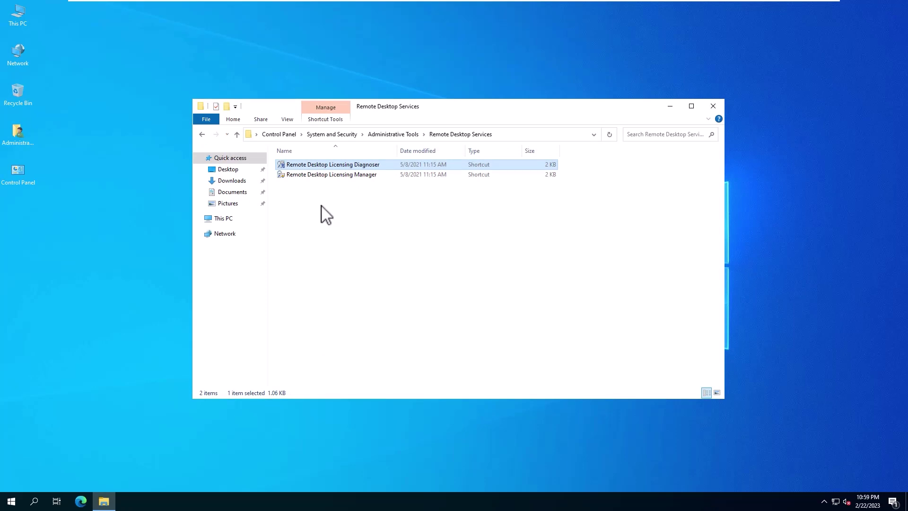
Launch RD Licensing Manager, activate the JUNKMAN server and install the 500-license RDS keypack.
click(327, 175)
double_click(329, 174)
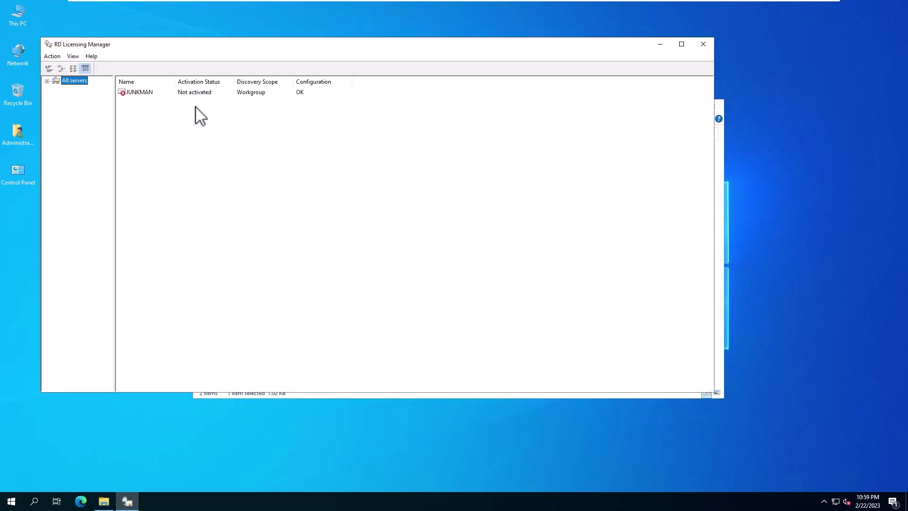
click(47, 81)
right_click(74, 91)
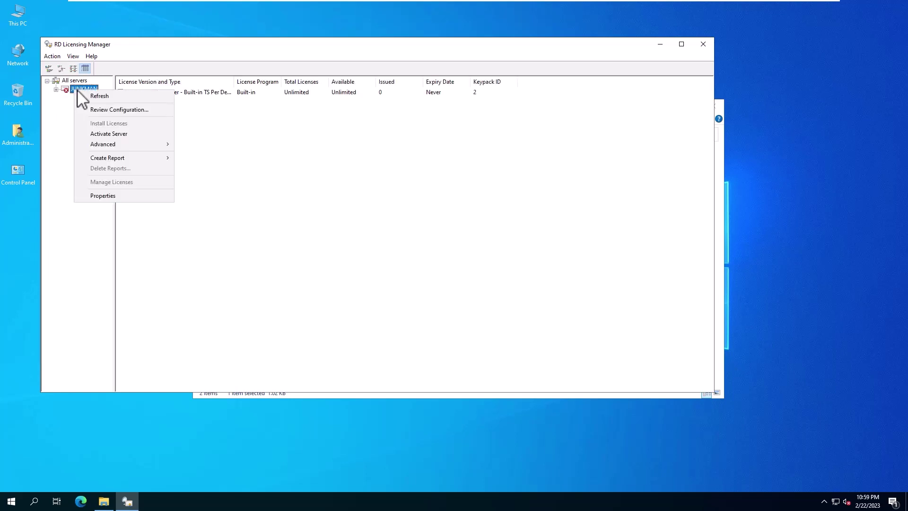
click(142, 133)
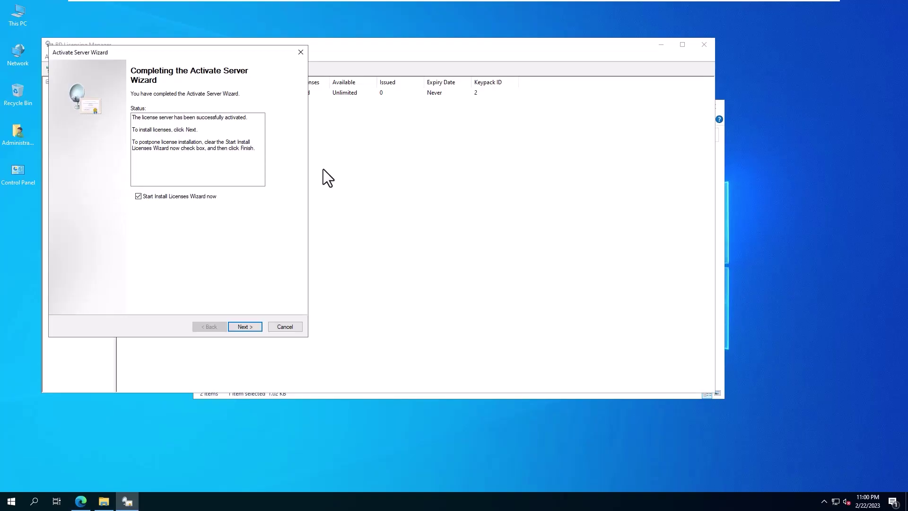
drag(208, 53, 291, 113)
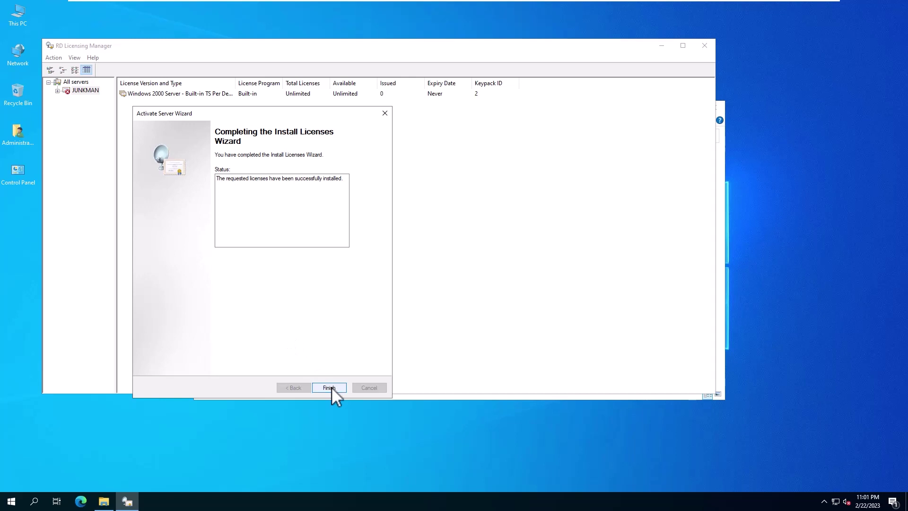
click(329, 388)
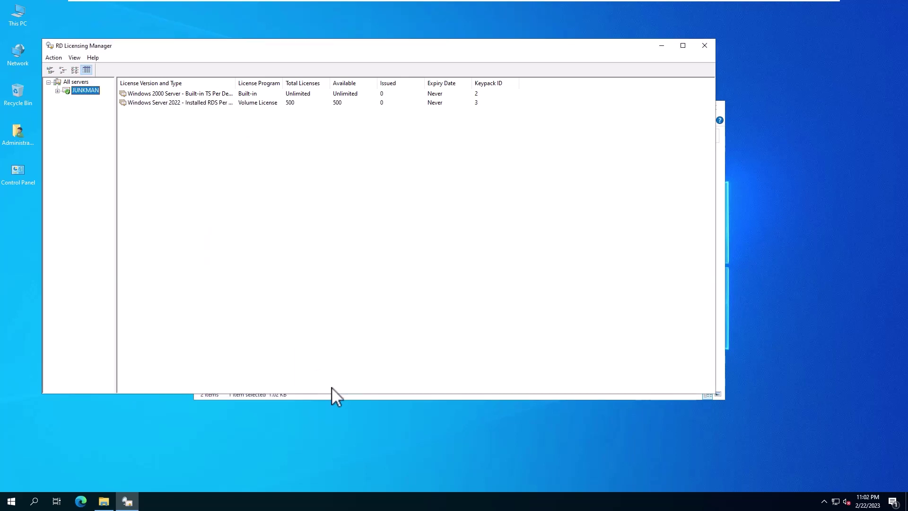
Review JUNKMAN's keypacks, confirming 500 available and 0 issued Windows Server 2022 RDS CALs, then close.
click(58, 90)
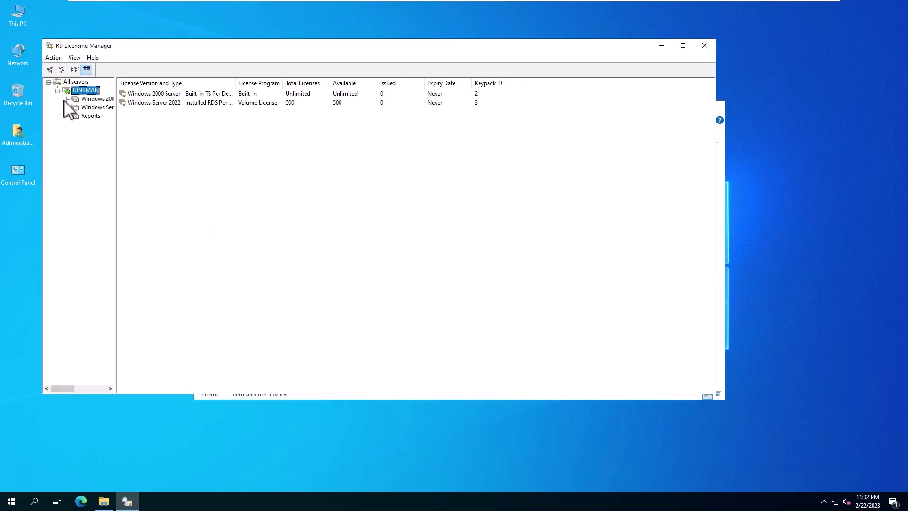
click(93, 107)
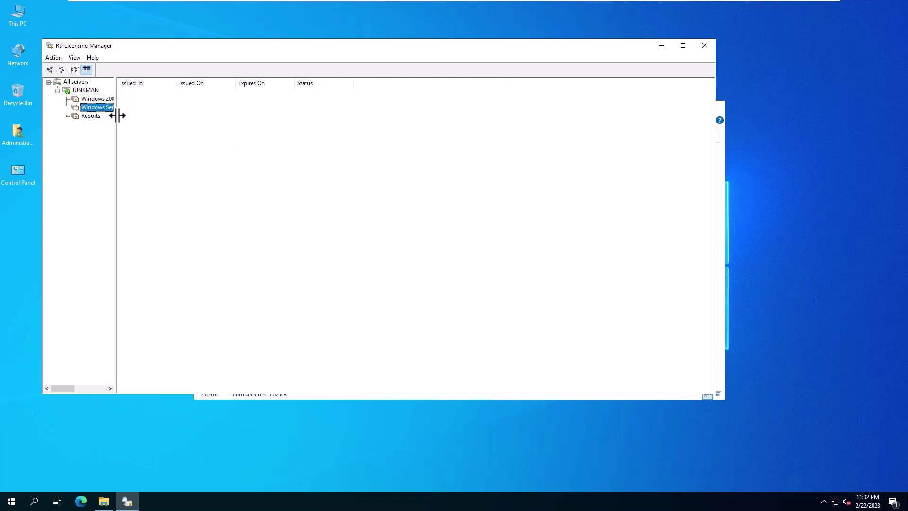
drag(117, 115, 164, 121)
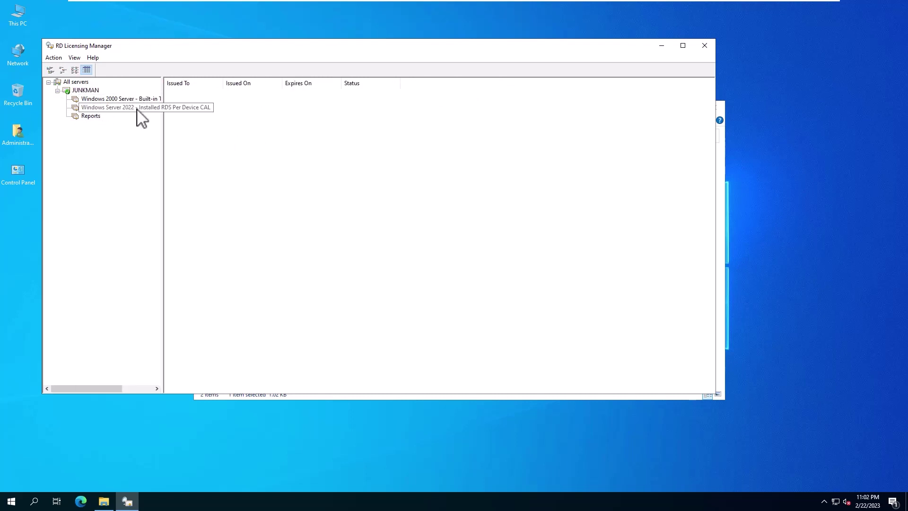
click(128, 98)
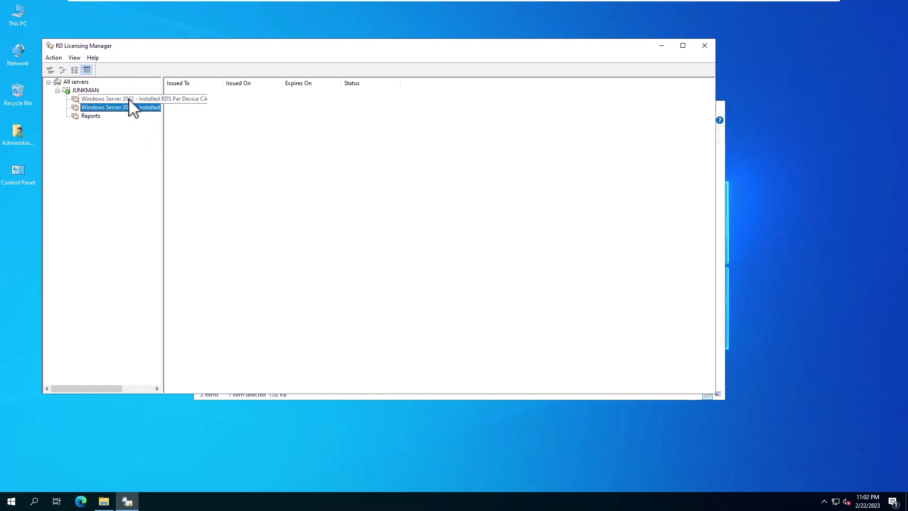
click(90, 91)
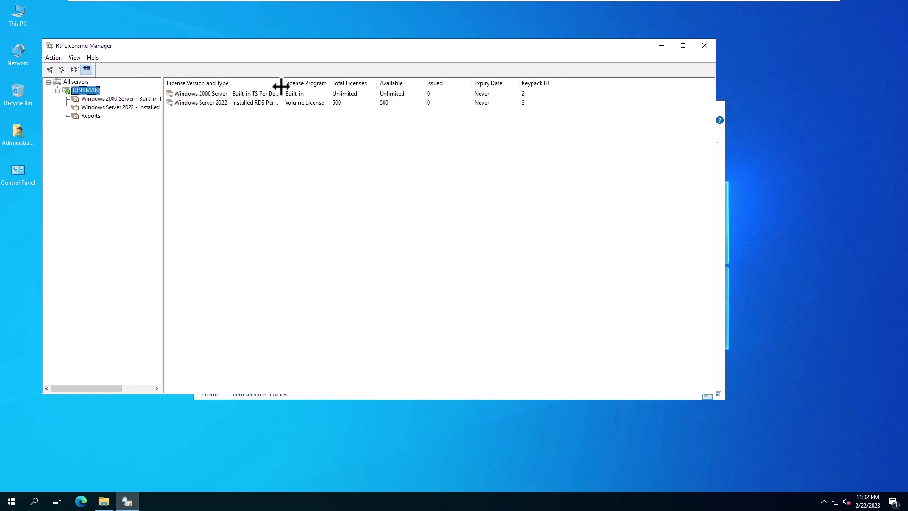
click(283, 85)
drag(293, 84, 334, 84)
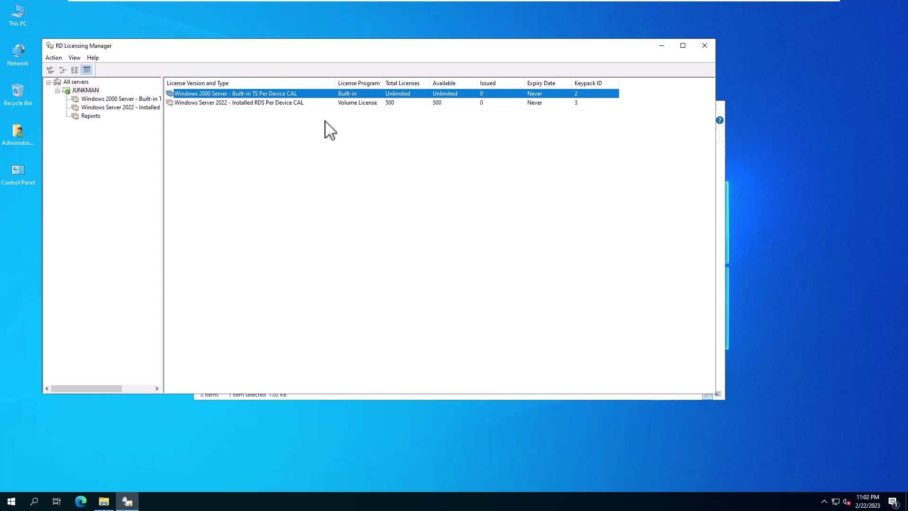
click(262, 102)
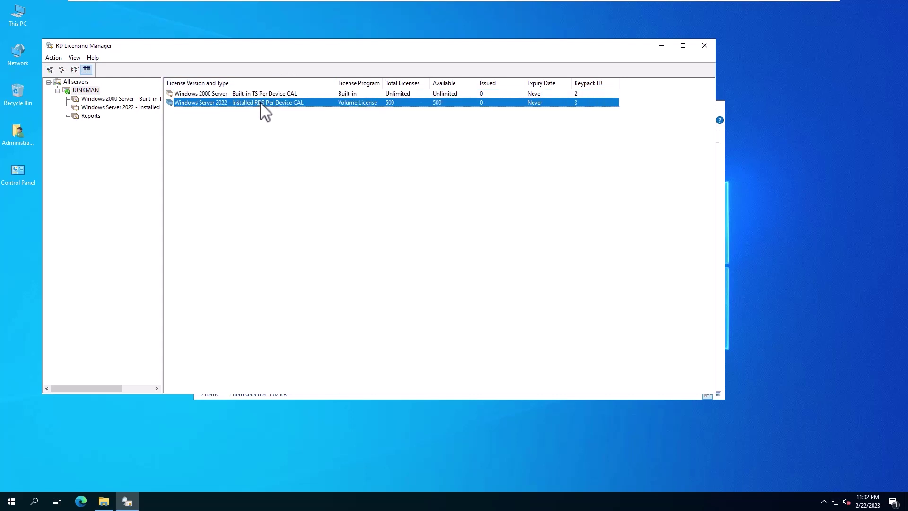
click(315, 229)
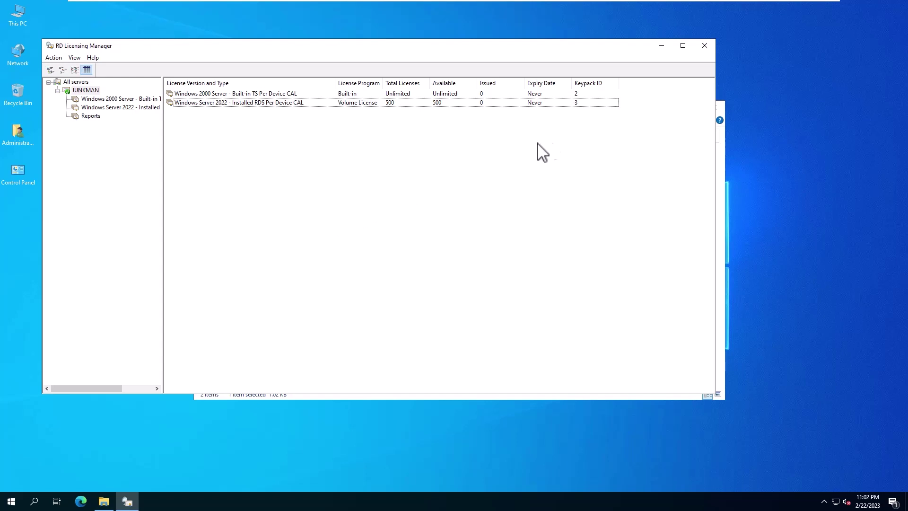
click(705, 46)
double_click(298, 166)
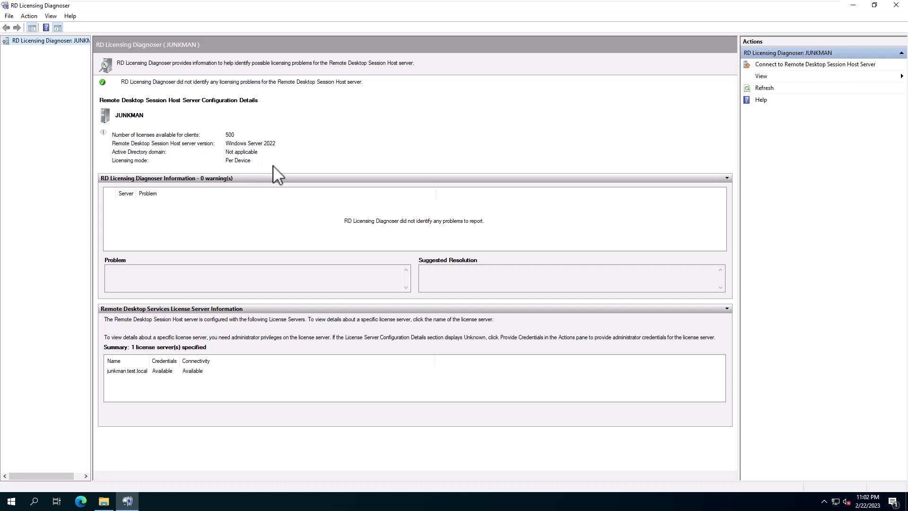
click(896, 6)
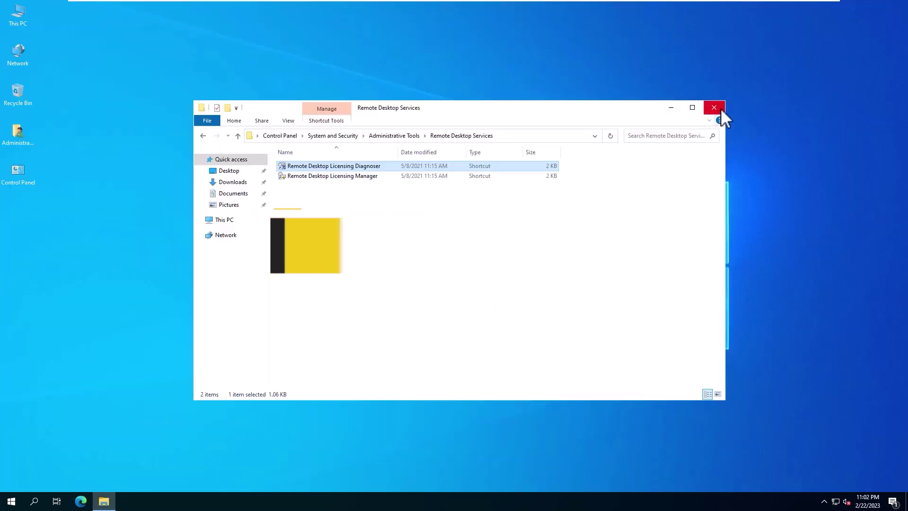
Close the Remote Desktop Services folder and run lusrmgr.msc from the Run box.
click(719, 108)
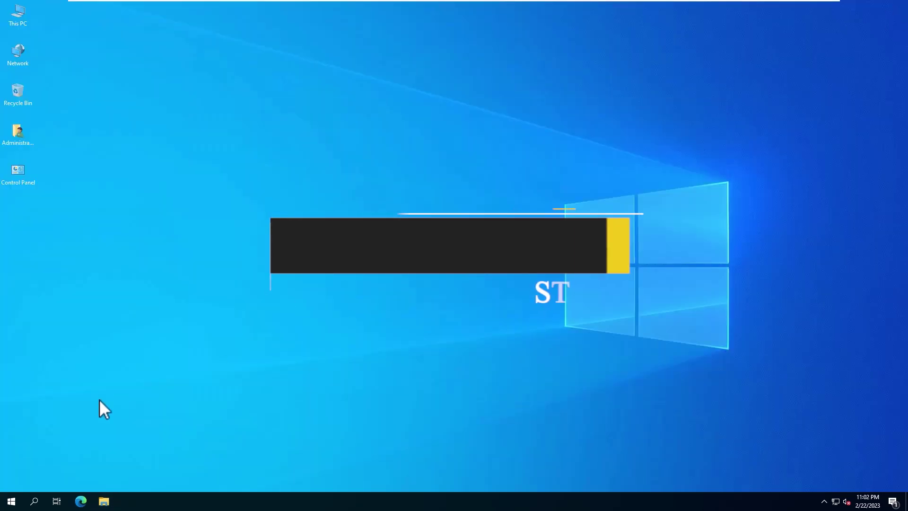
right_click(6, 503)
click(30, 454)
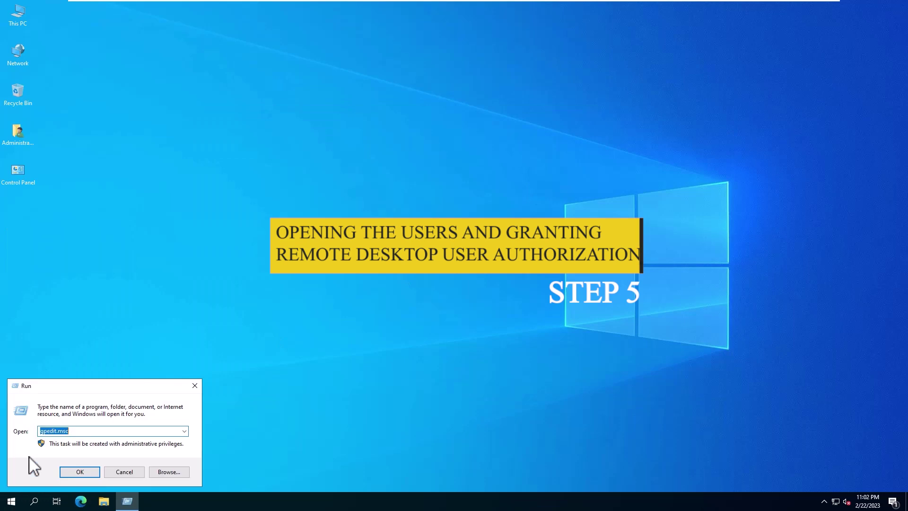
text(lu)
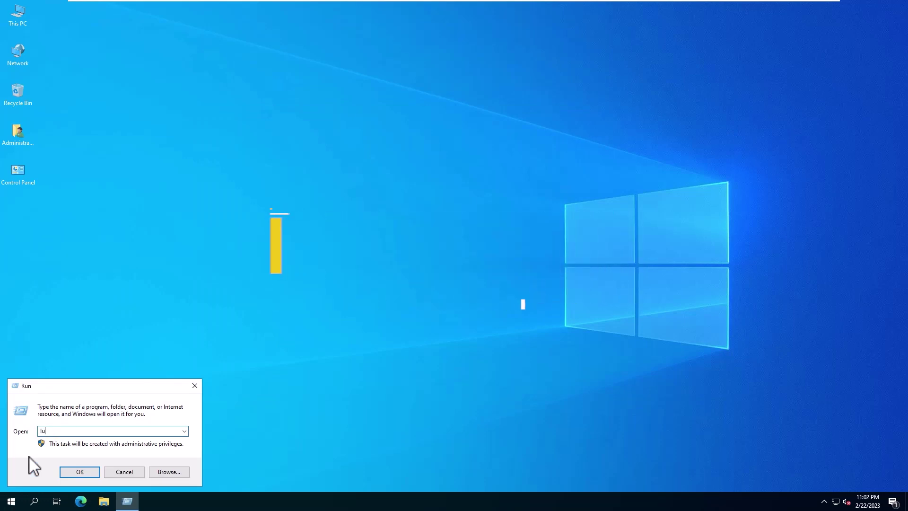
text(srmgr)
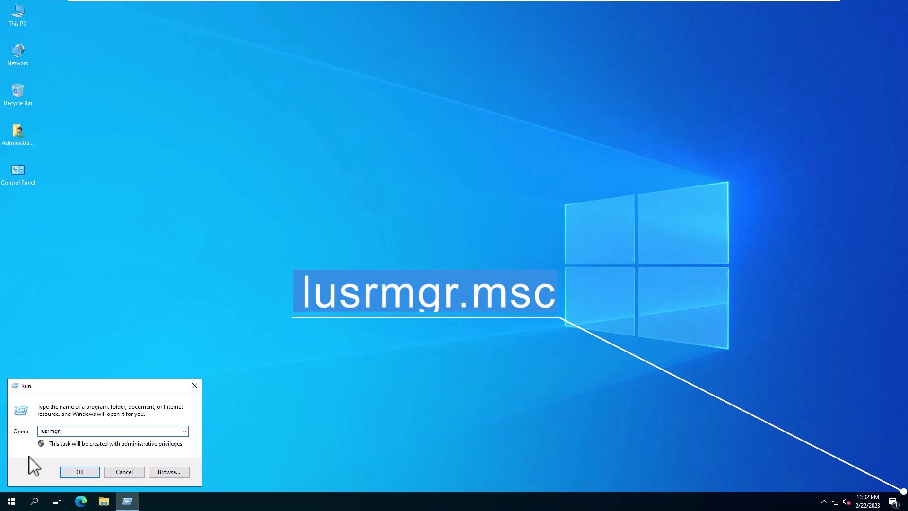
text(.msc)
key(Return)
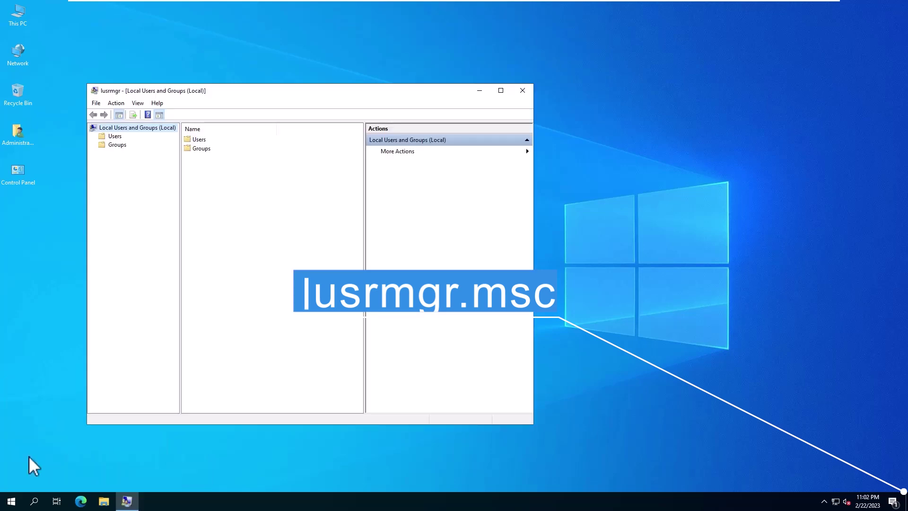
Create local user rdp01 with a password the user cannot change and that never expires.
double_click(198, 141)
right_click(203, 204)
click(229, 210)
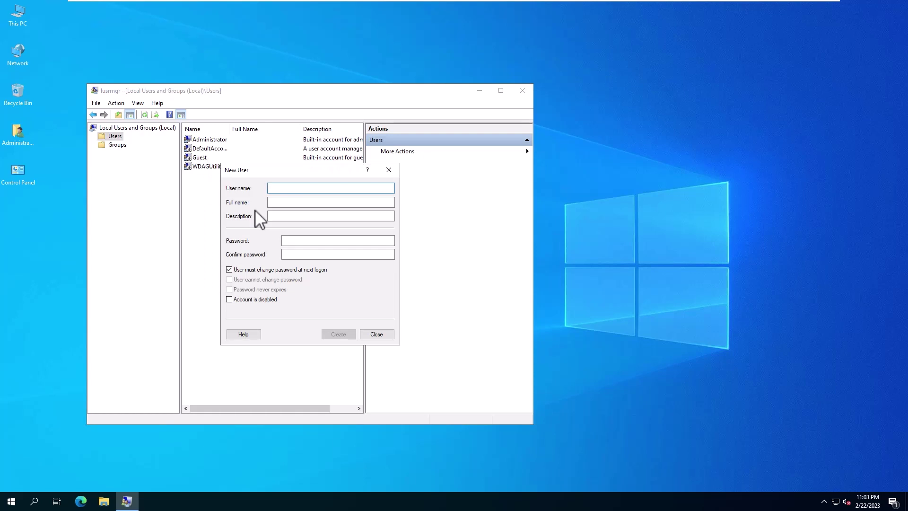
text(rdp01)
key(Tab)
key(Tab)
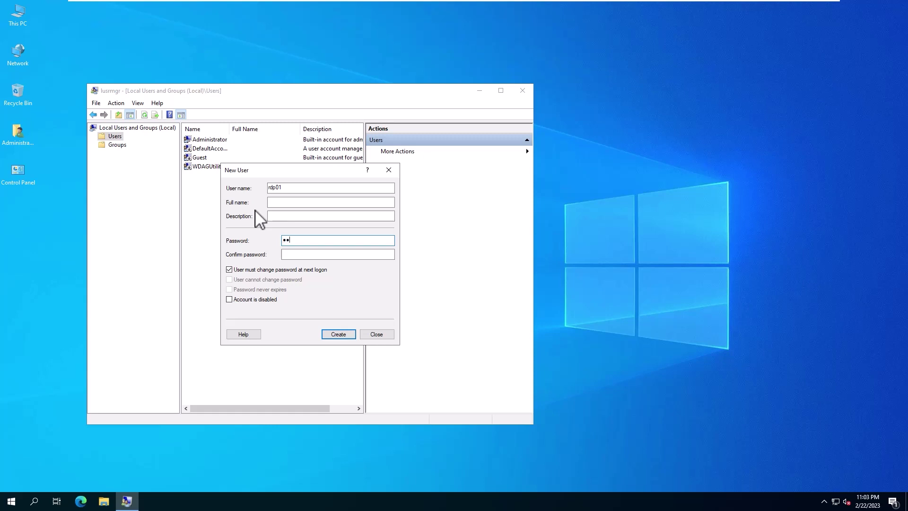
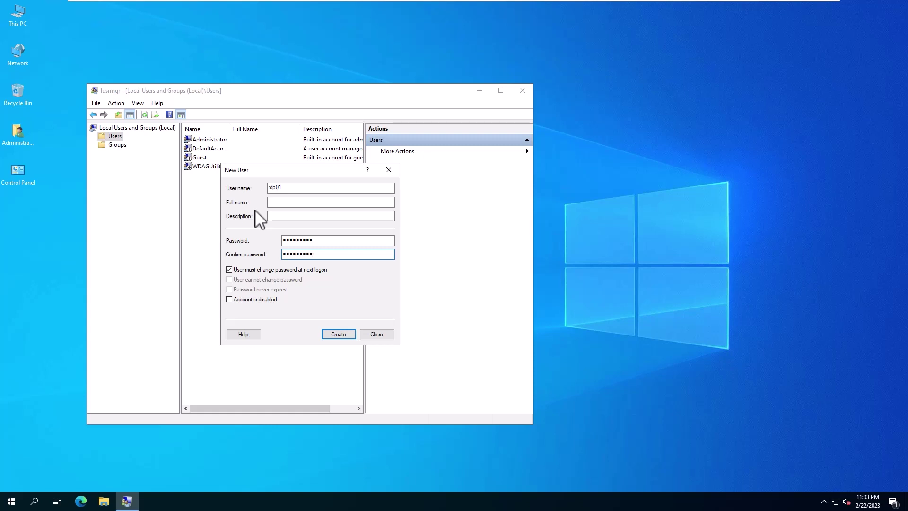
click(276, 269)
click(267, 280)
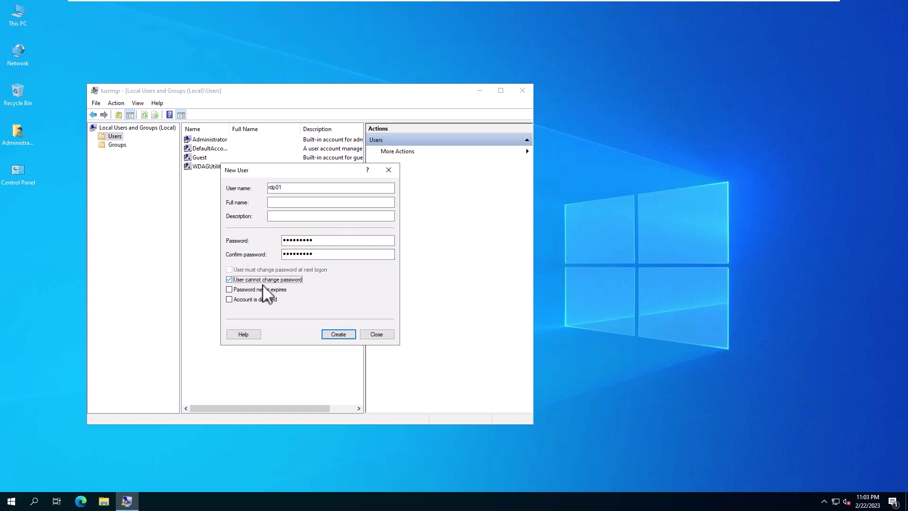
click(261, 289)
click(338, 334)
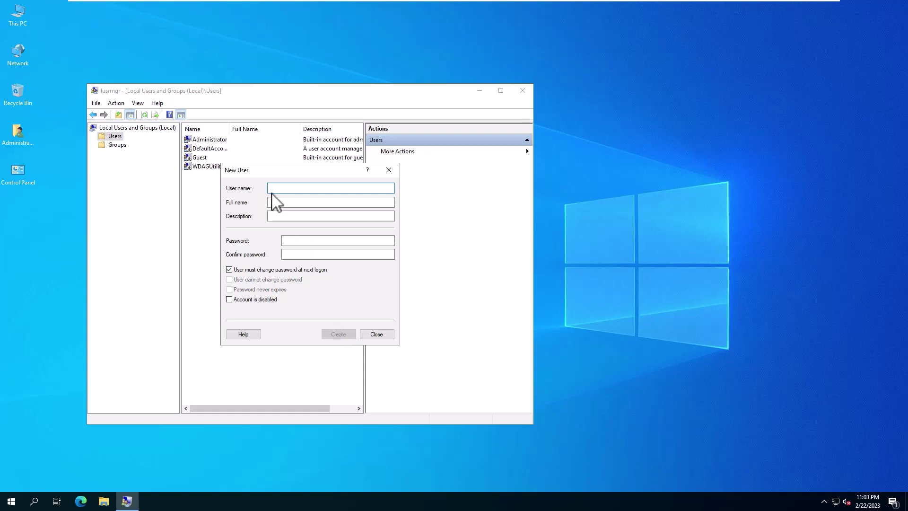
Create user rdp02 with the same password options: cannot change, never expires.
text(rdp02•••••)
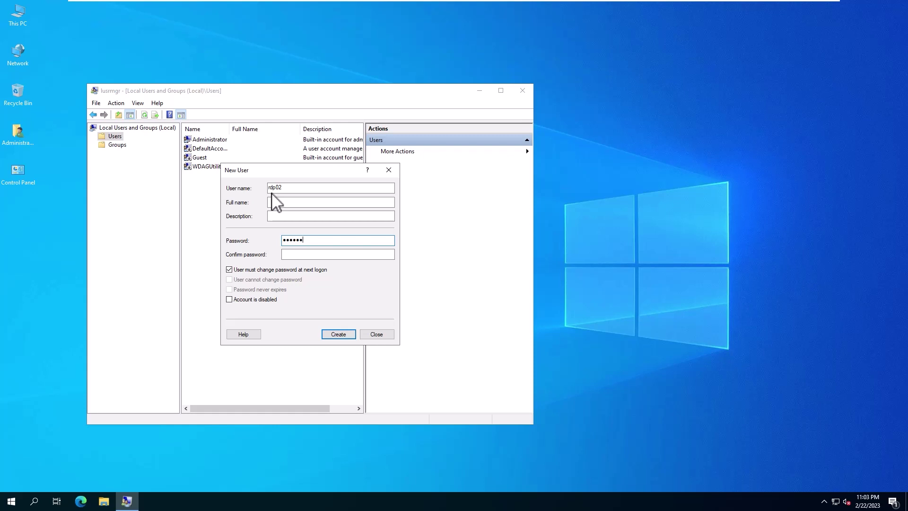
text(•••)
key(Tab)
click(285, 269)
click(284, 280)
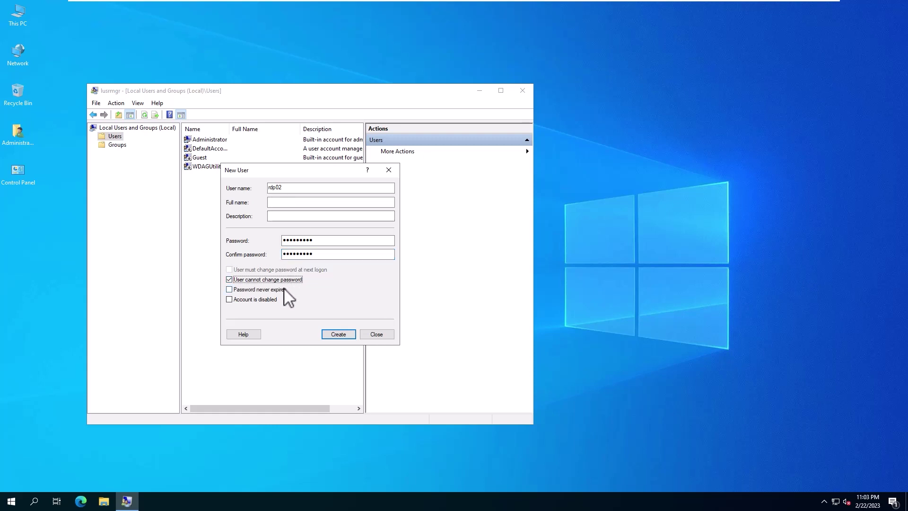
click(282, 290)
click(335, 334)
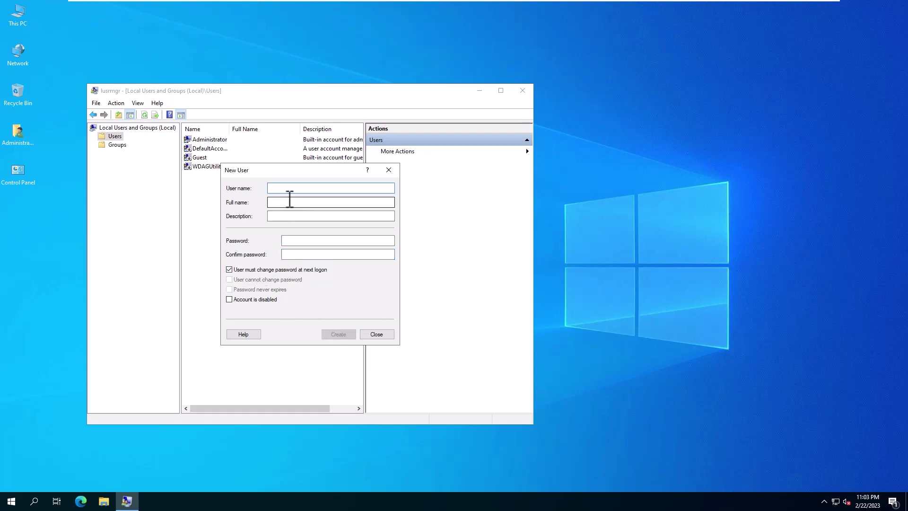
Create user rdp03 with cannot-change and never-expires password options, then close the New User form.
text(rdp03)
click(324, 240)
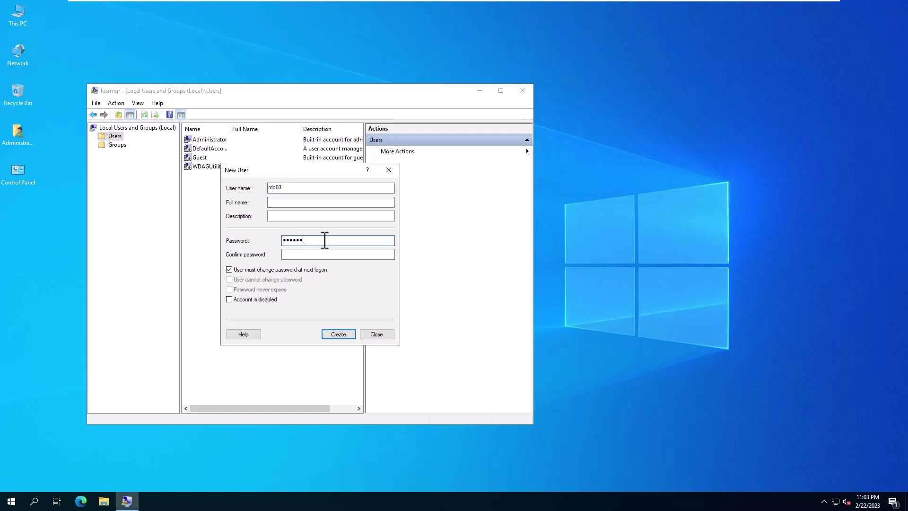
key(Tab)
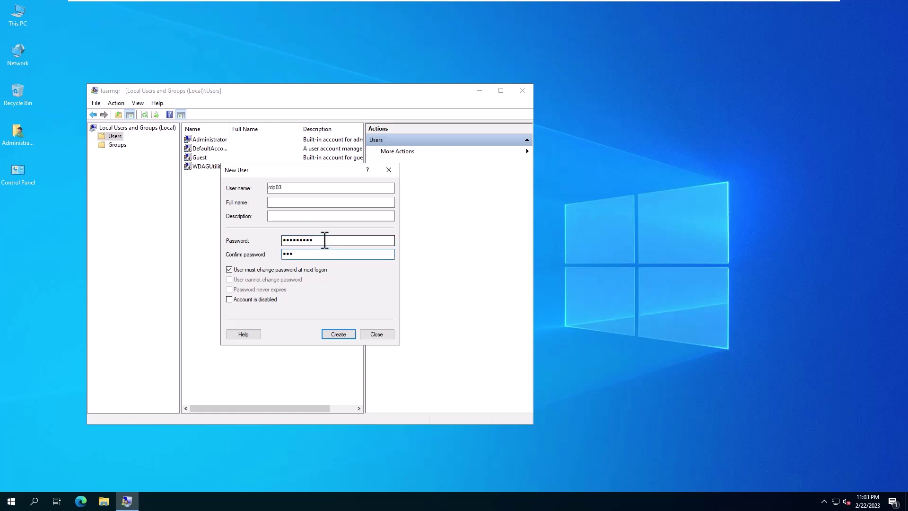
click(298, 269)
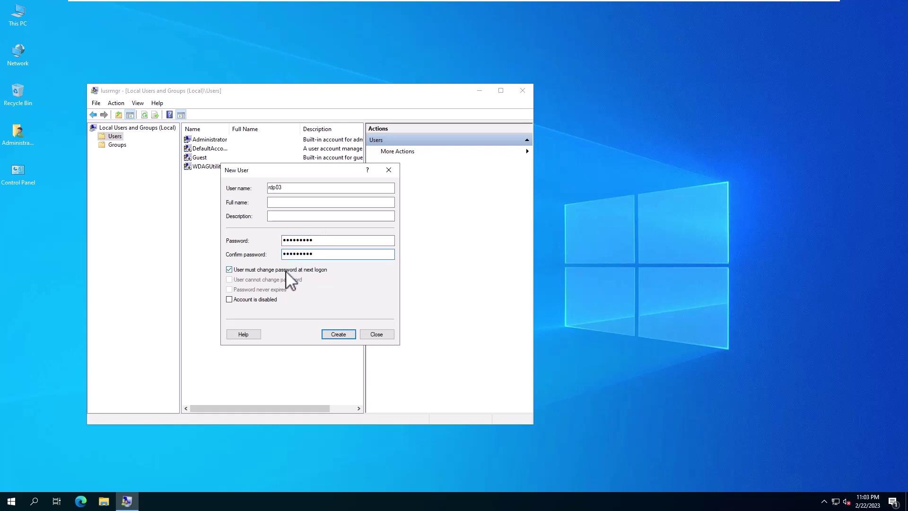
click(281, 280)
click(272, 290)
click(345, 334)
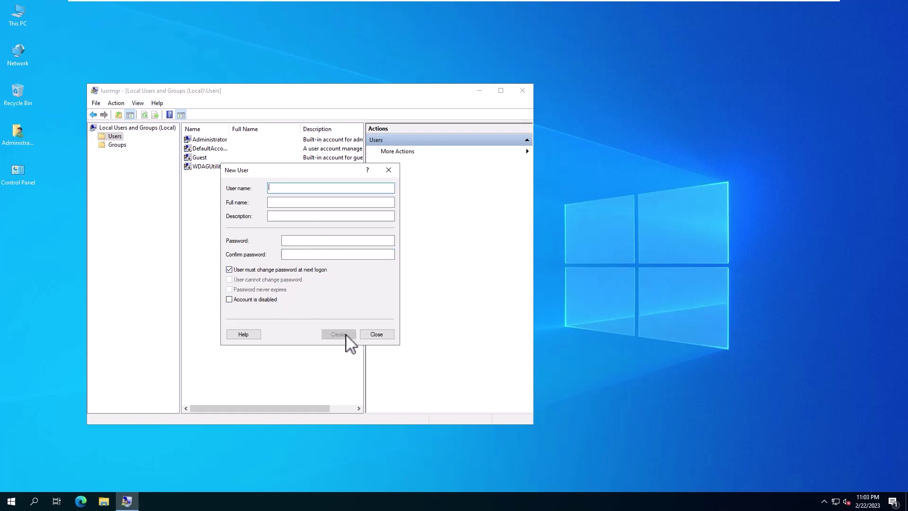
click(381, 333)
Add rdp01 to the Remote Desktop Users group via its Member Of properties.
right_click(199, 167)
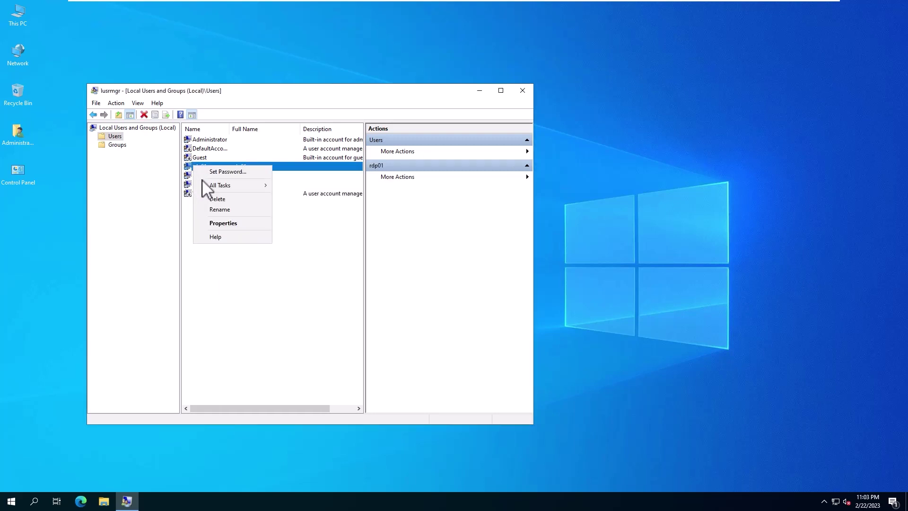
click(220, 222)
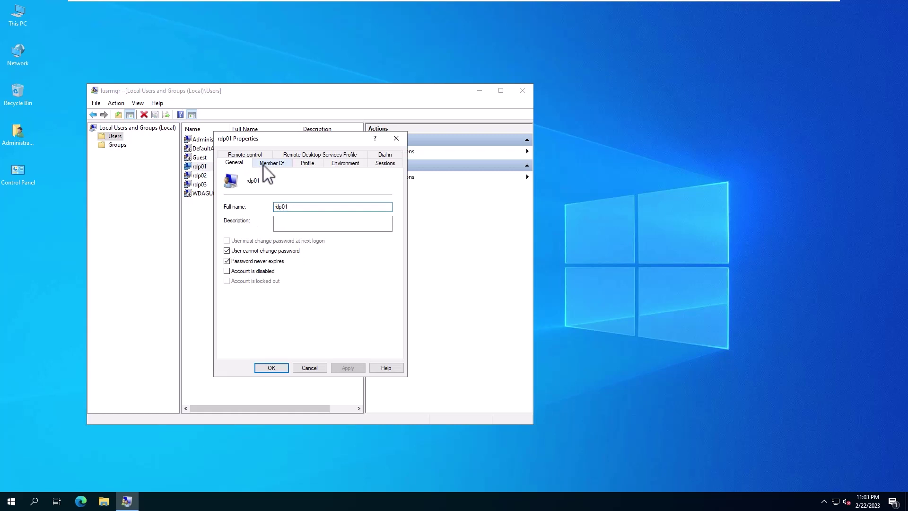
click(268, 163)
click(245, 325)
click(249, 259)
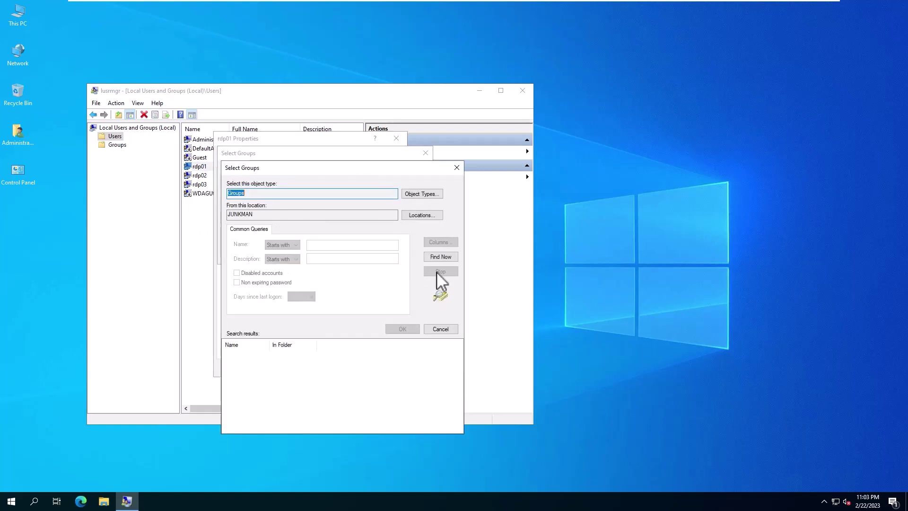
click(442, 256)
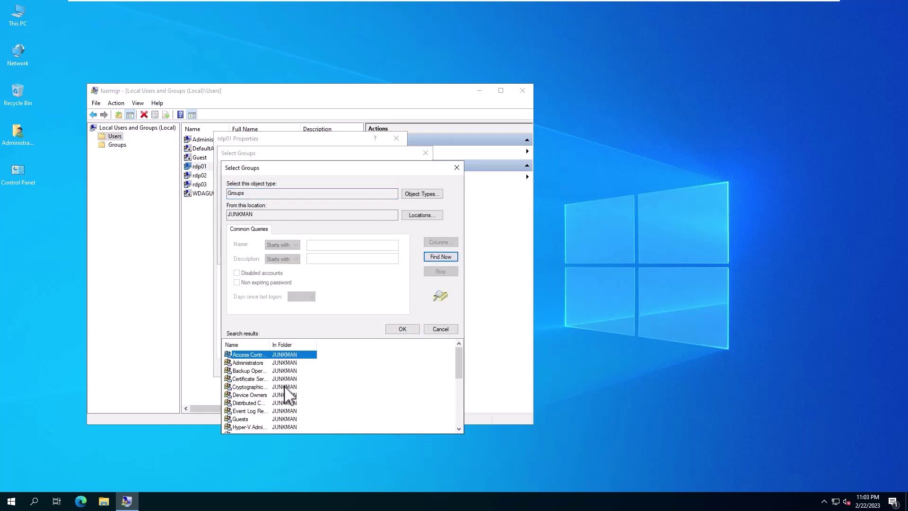
click(252, 402)
key(r)
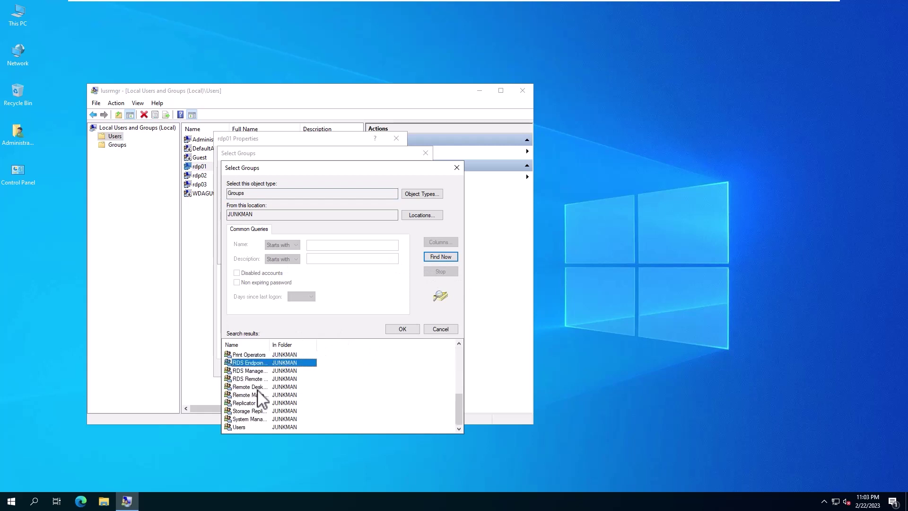
click(258, 387)
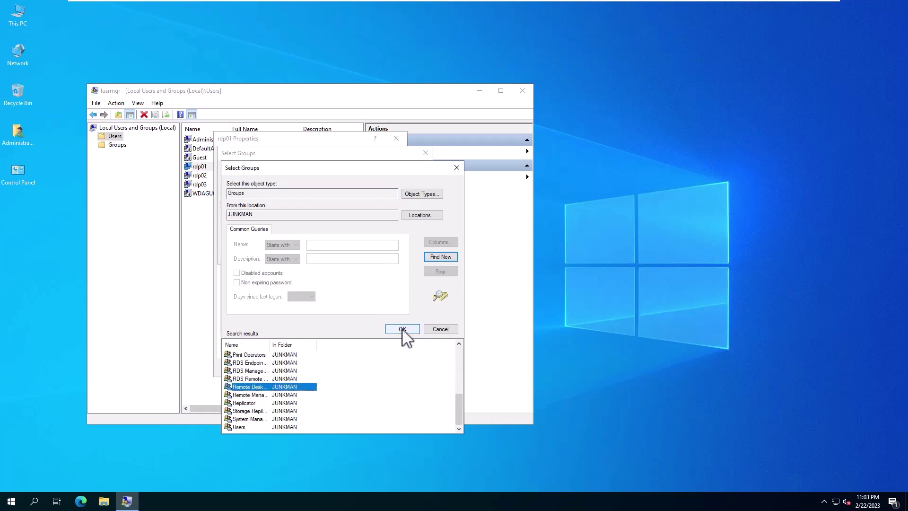
click(402, 328)
click(367, 254)
click(347, 368)
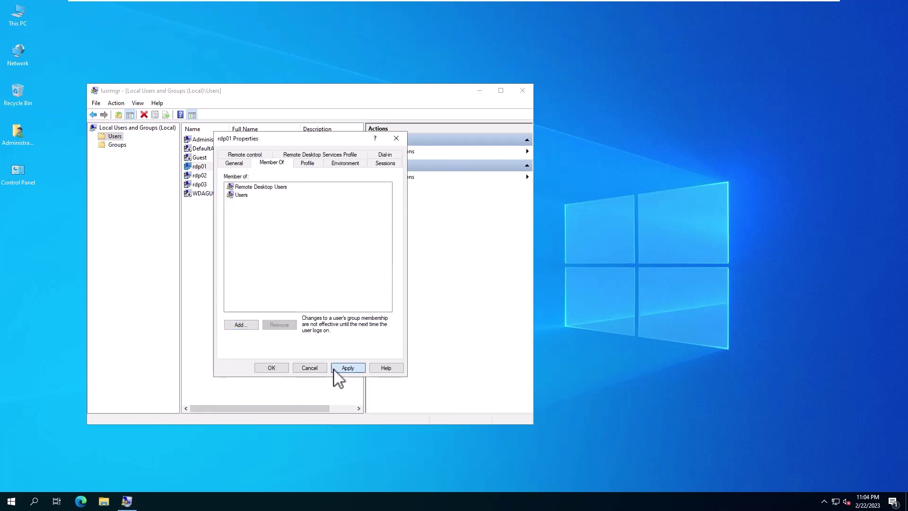
click(270, 368)
Add rdp02 to the Remote Desktop Users group and apply the change.
click(200, 176)
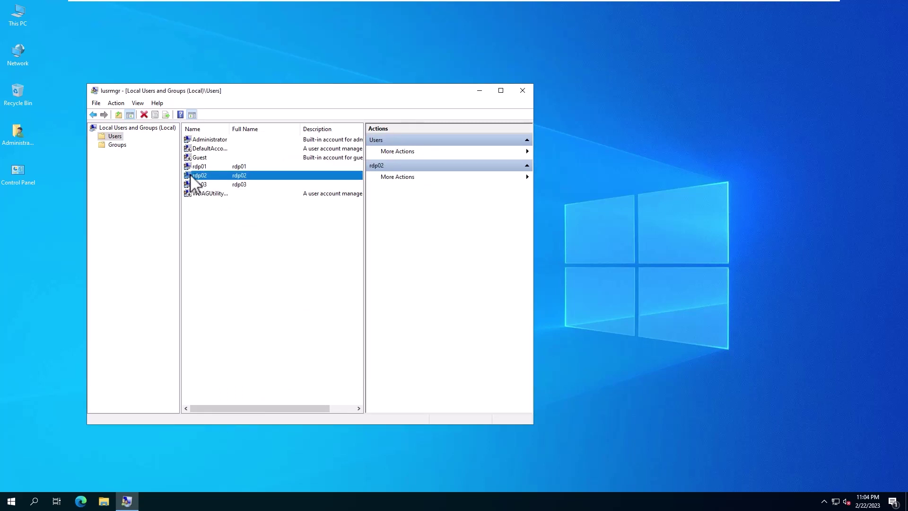
right_click(191, 176)
click(210, 231)
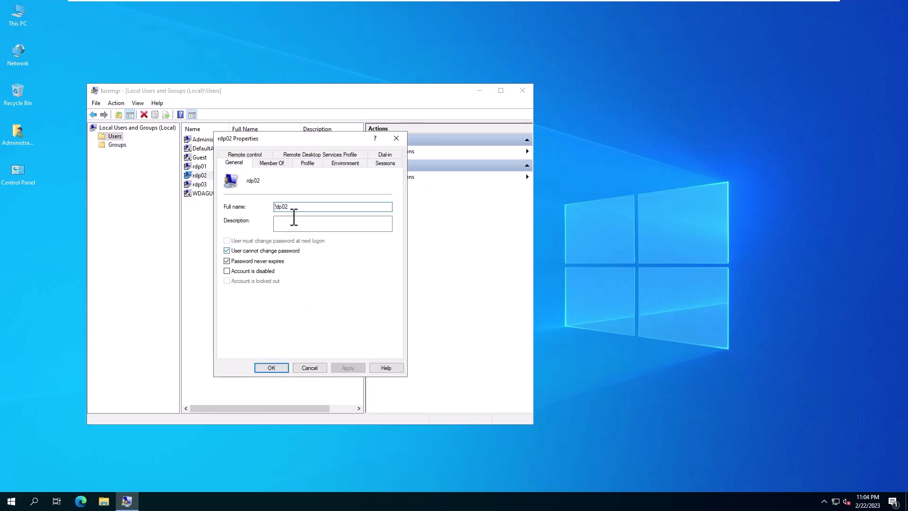
click(283, 167)
click(246, 324)
click(266, 258)
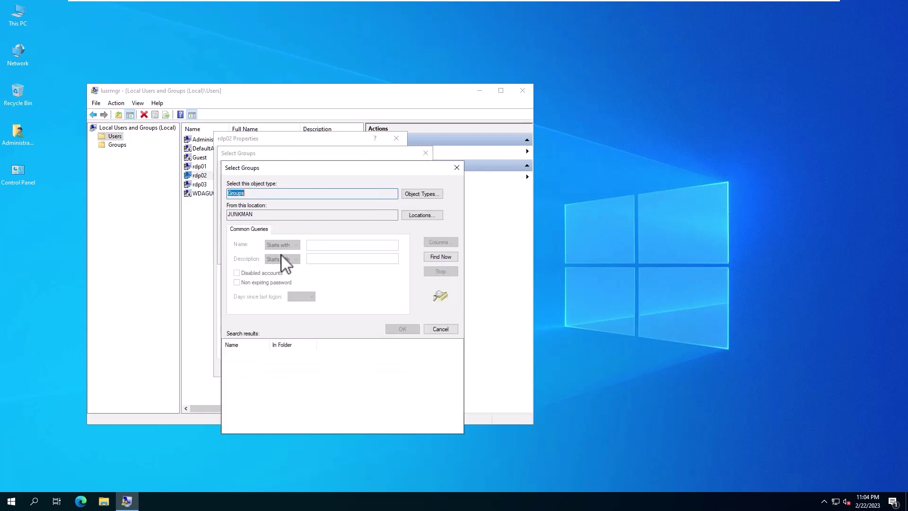
click(454, 258)
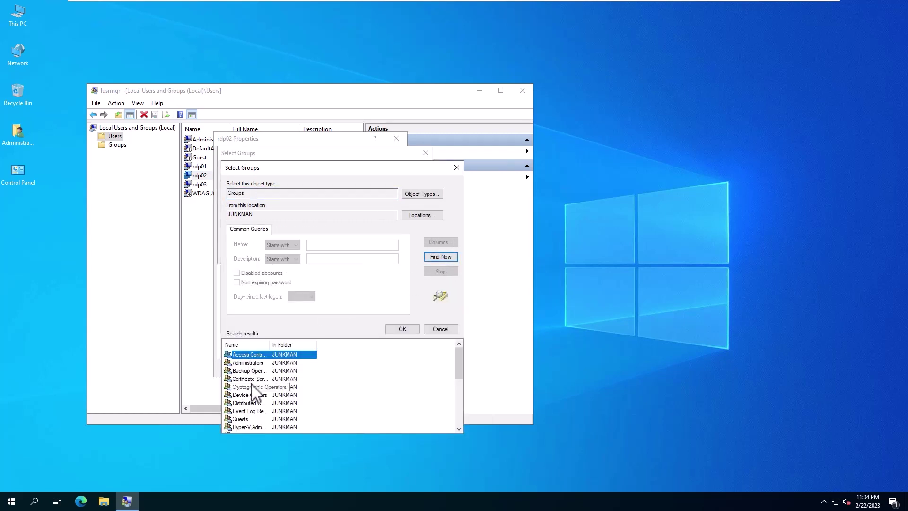
click(255, 407)
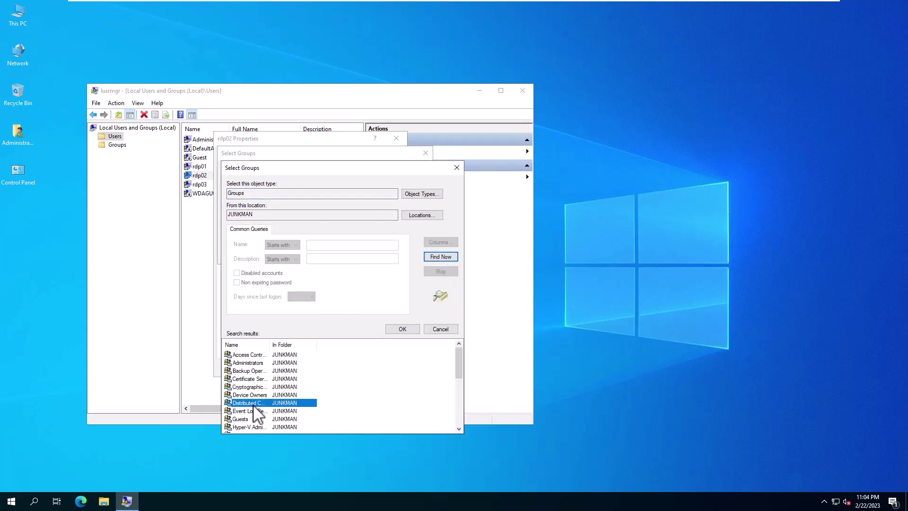
scroll(258, 406, down, 5)
click(253, 387)
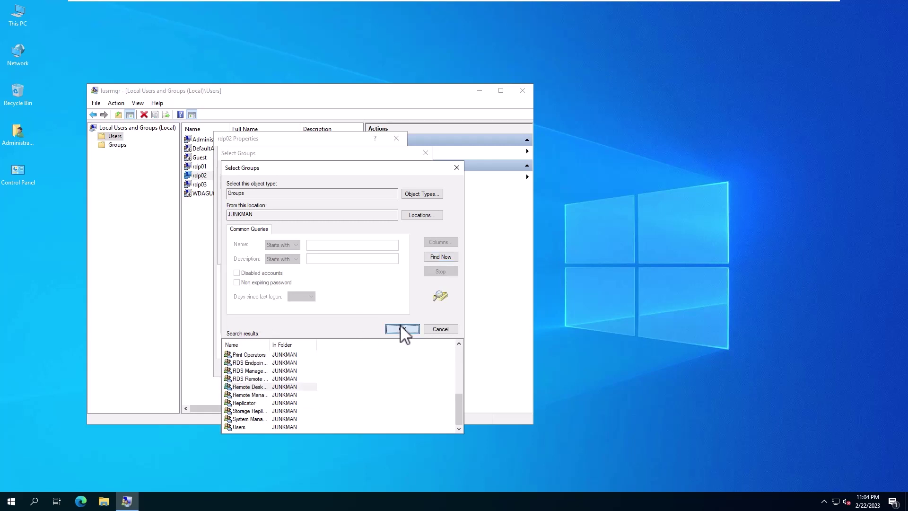
click(402, 328)
click(371, 254)
click(347, 368)
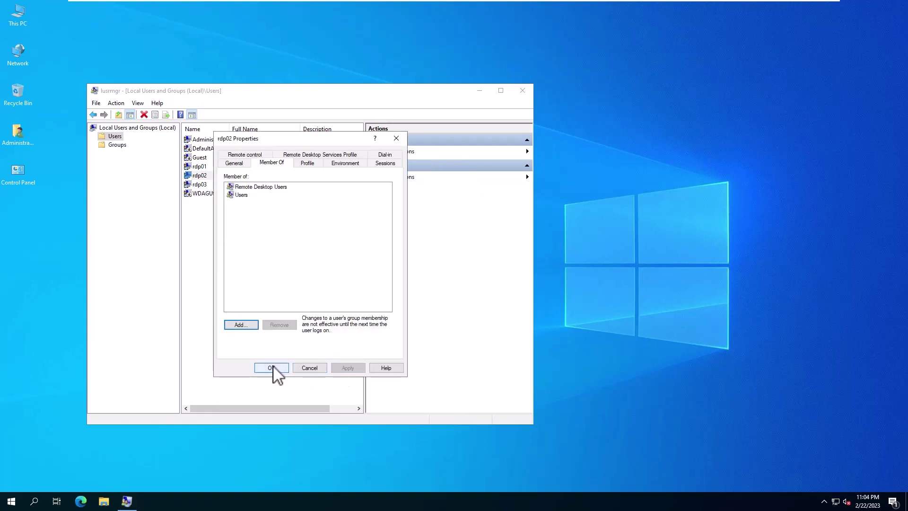
click(271, 367)
Add rdp03 to Remote Desktop Users, then close Local Users and Groups.
right_click(194, 184)
click(224, 240)
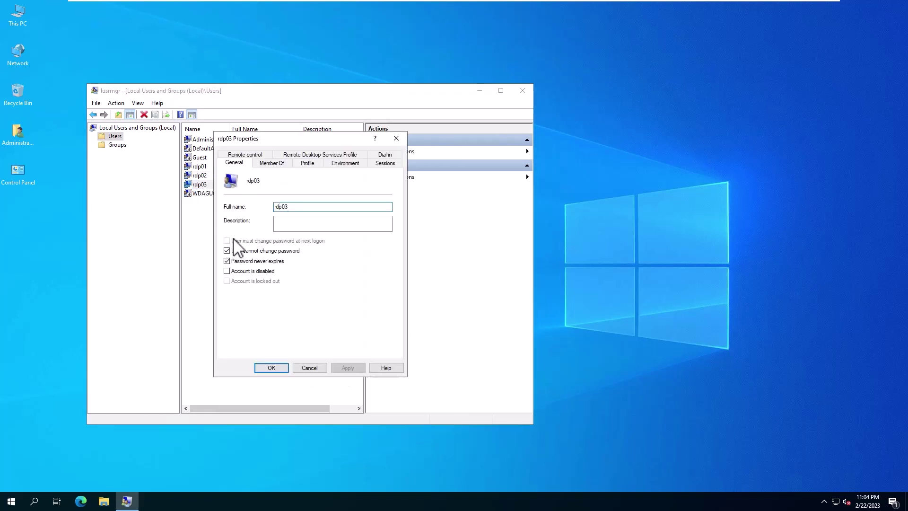
click(272, 162)
click(239, 325)
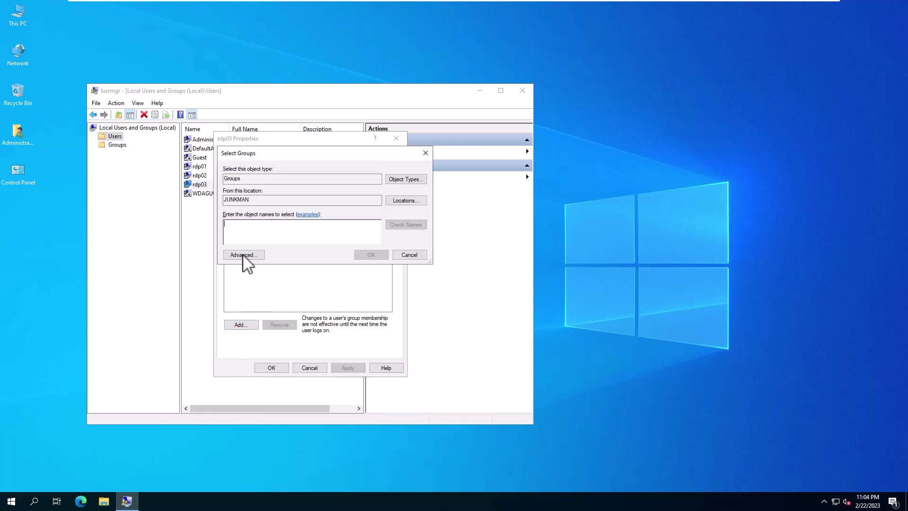
click(243, 255)
click(429, 257)
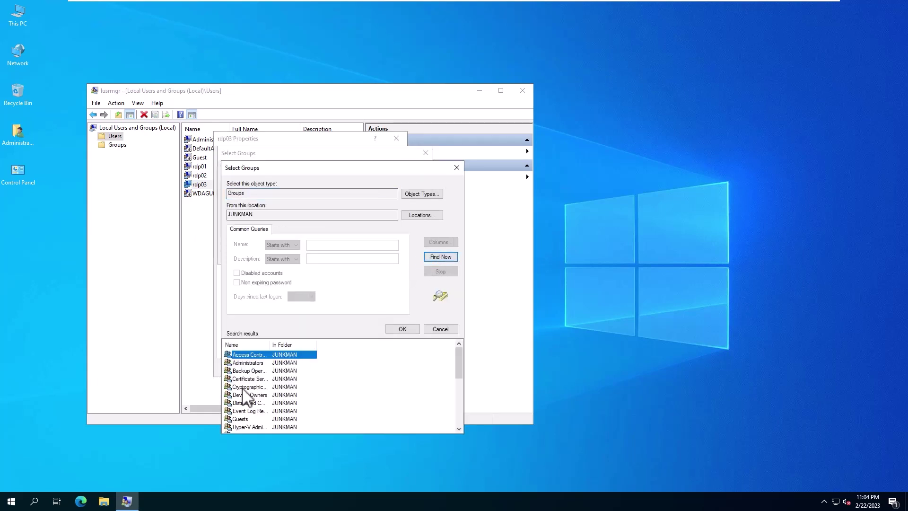
scroll(248, 397, down, 5)
click(248, 363)
click(257, 386)
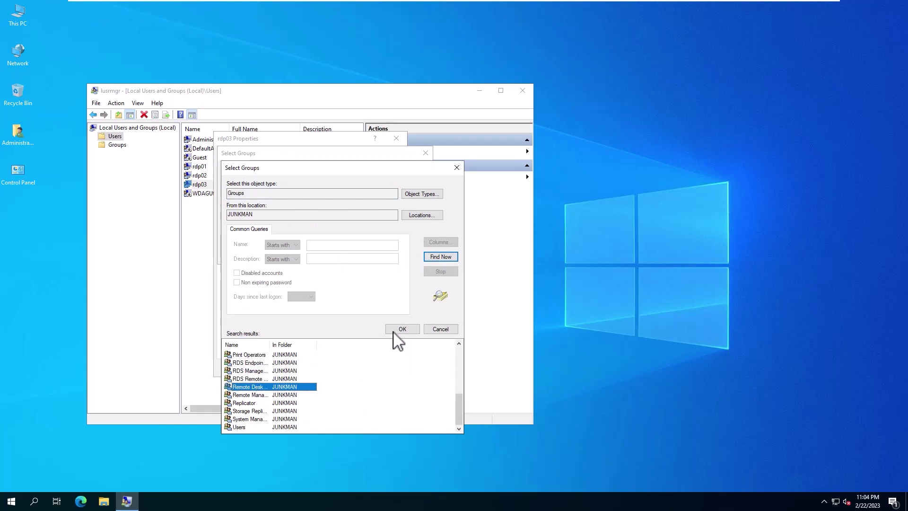
click(401, 329)
click(368, 254)
click(335, 371)
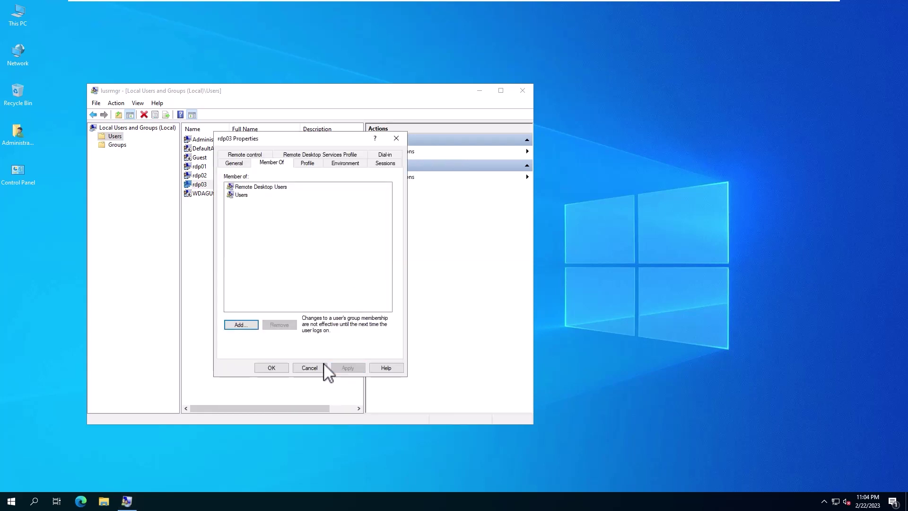
click(271, 368)
click(520, 91)
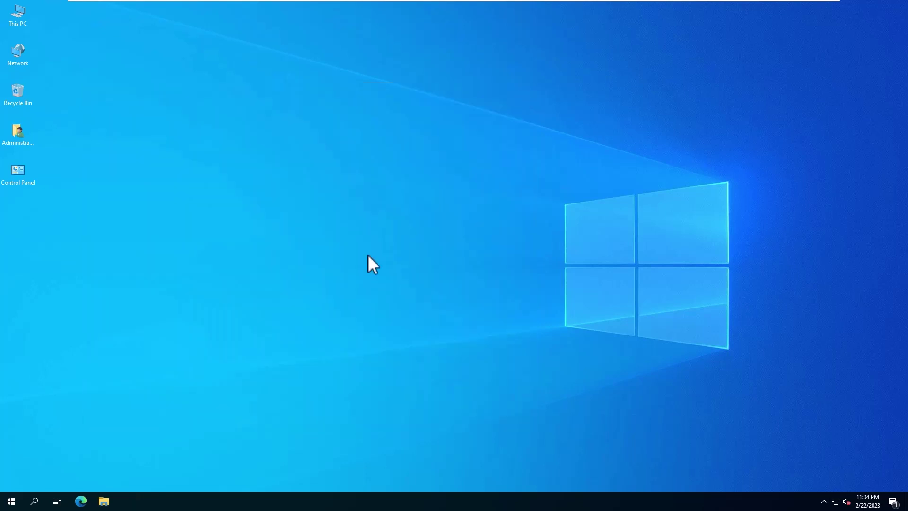
Open Task Manager's detailed Users tab and inspect rdp01's session alongside rdp02, rdp03 and Administrator.
right_click(319, 508)
click(344, 462)
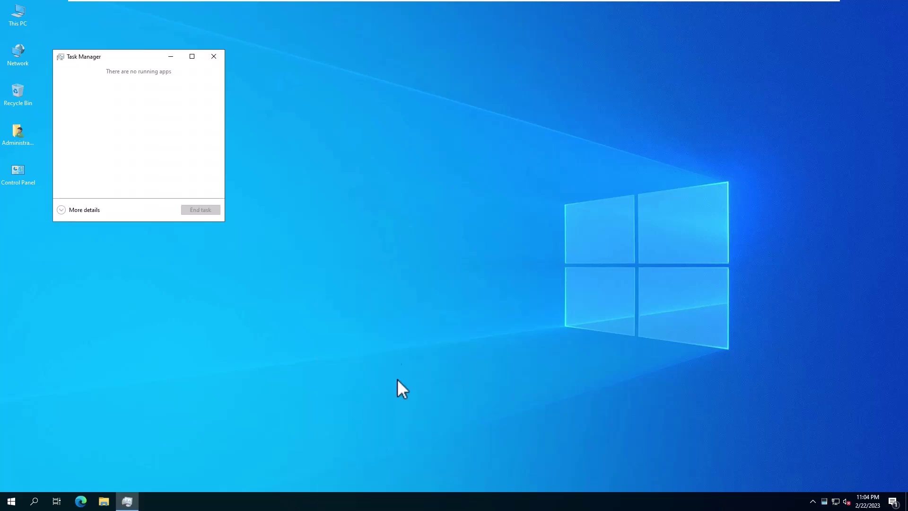
click(77, 208)
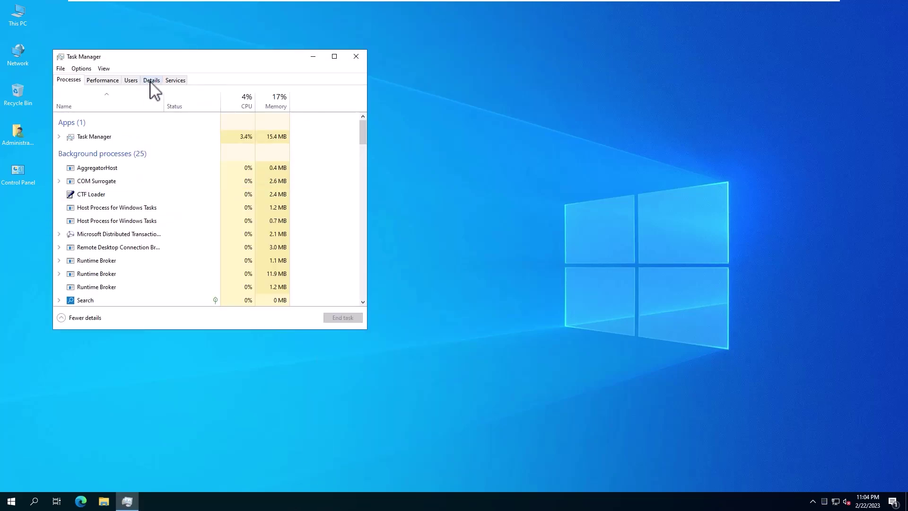
click(135, 80)
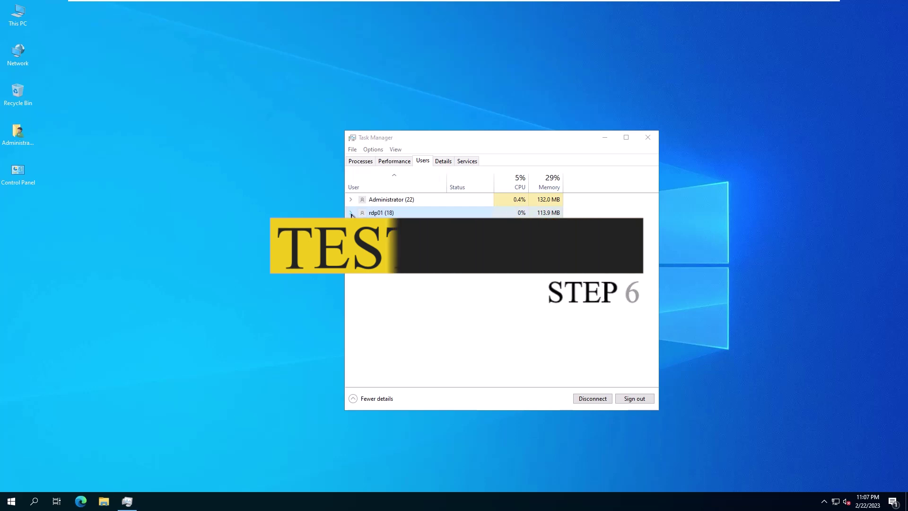
click(350, 212)
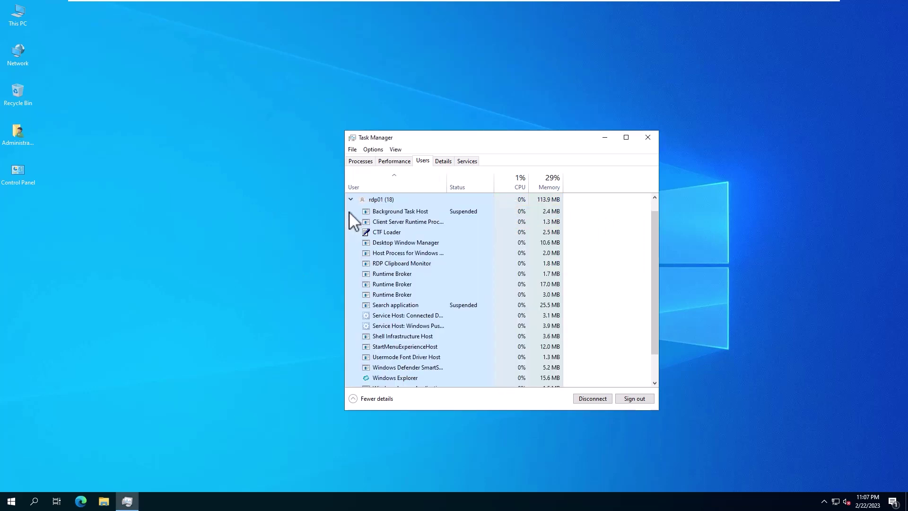
click(351, 199)
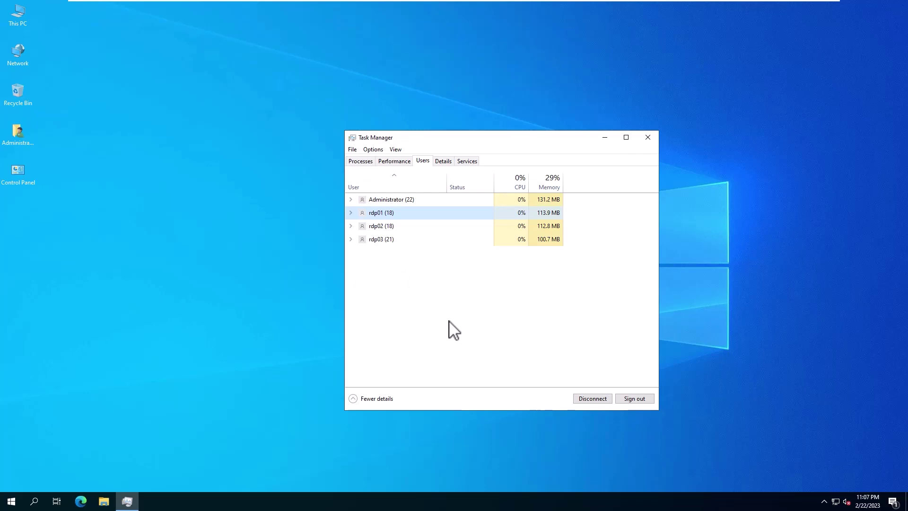
click(12, 501)
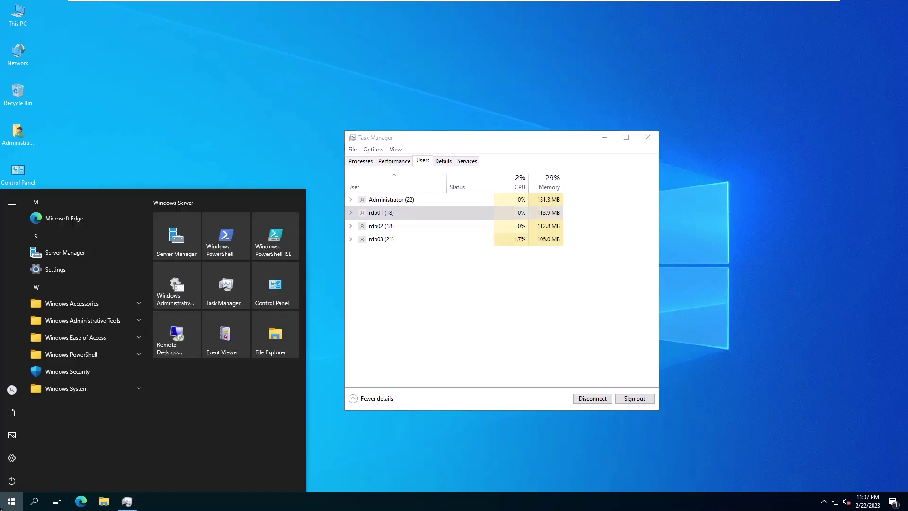
click(178, 290)
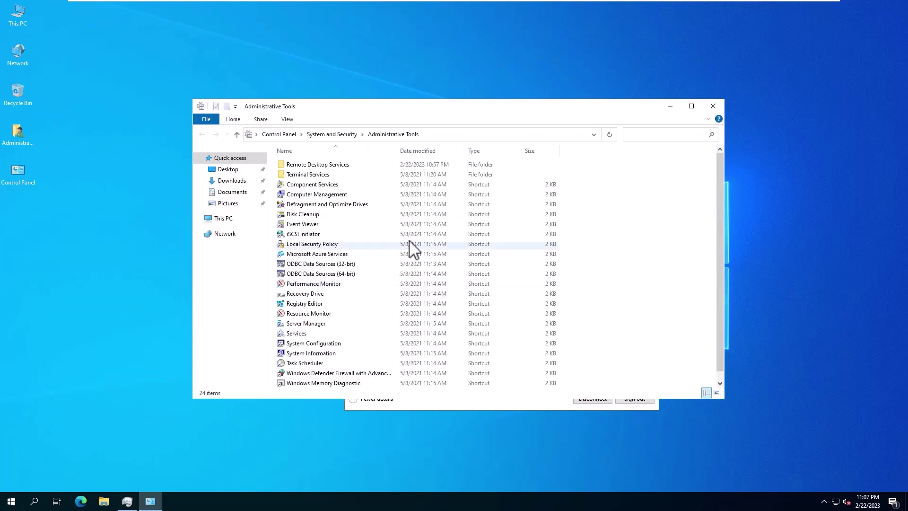
double_click(316, 167)
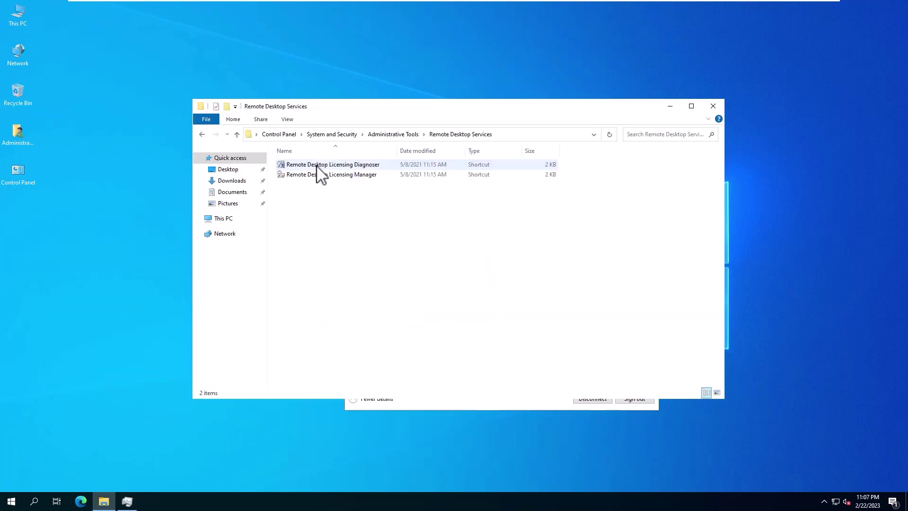
double_click(316, 174)
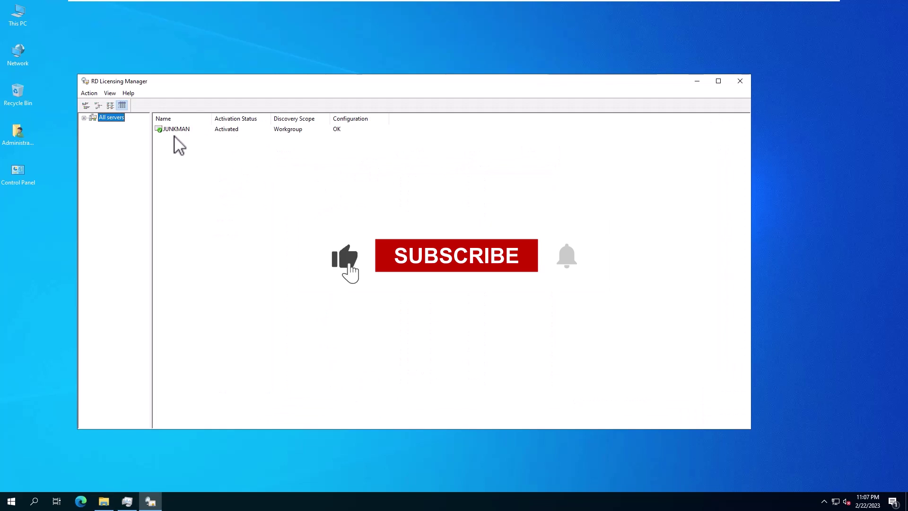
click(84, 118)
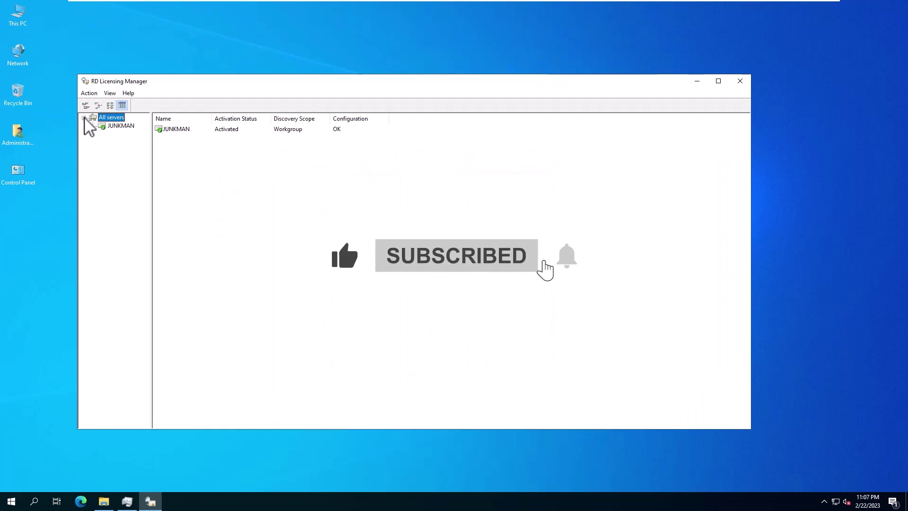
click(112, 126)
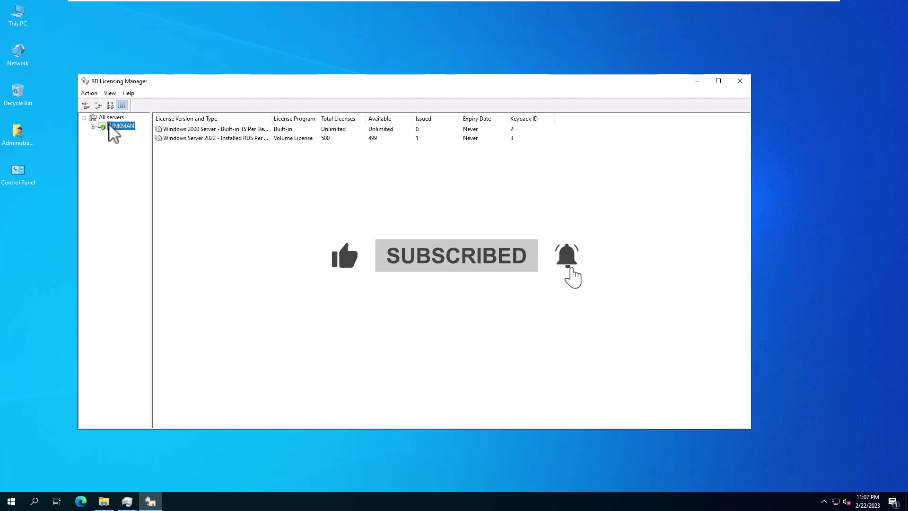
click(385, 140)
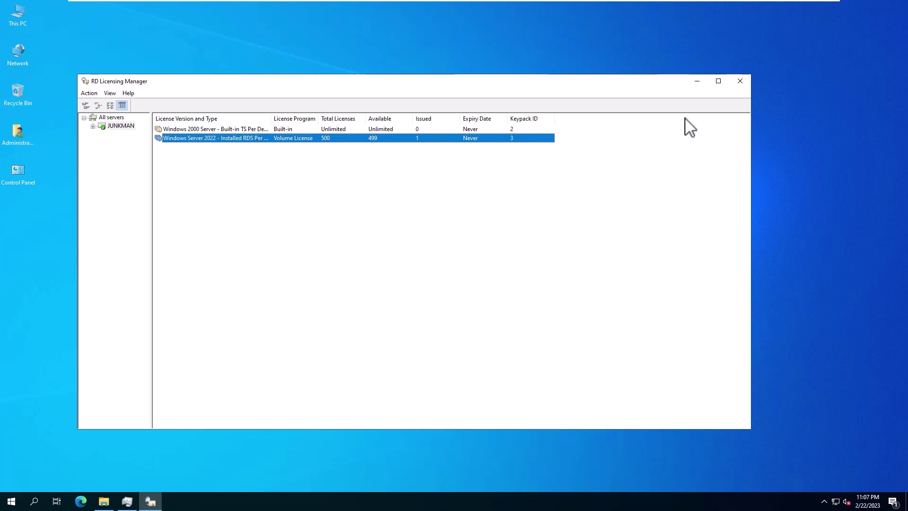
click(741, 81)
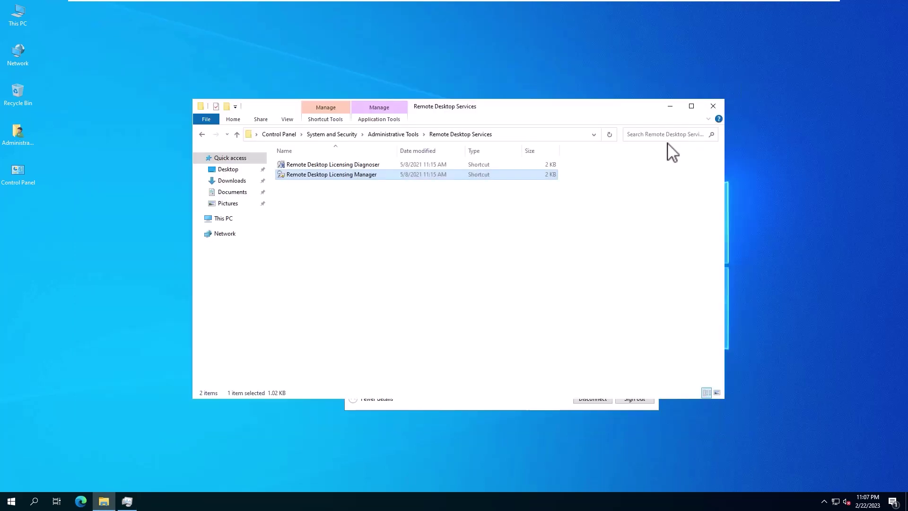
click(712, 107)
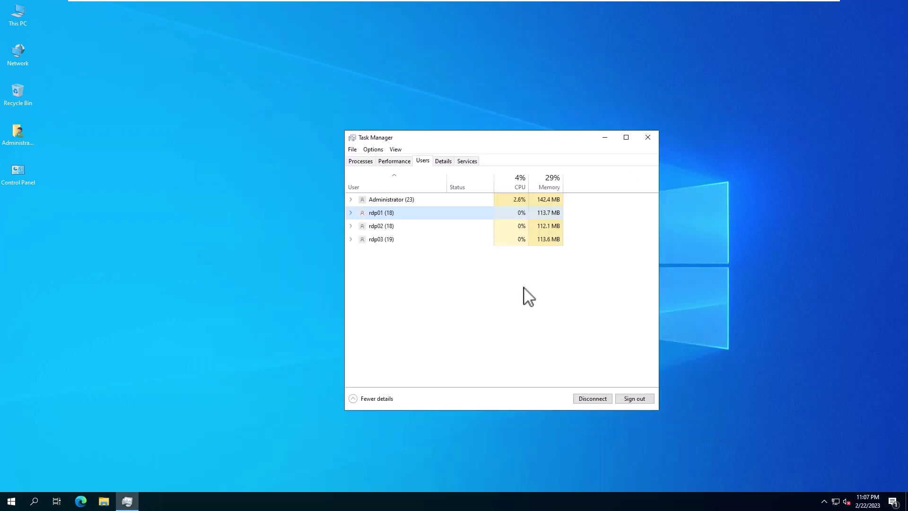